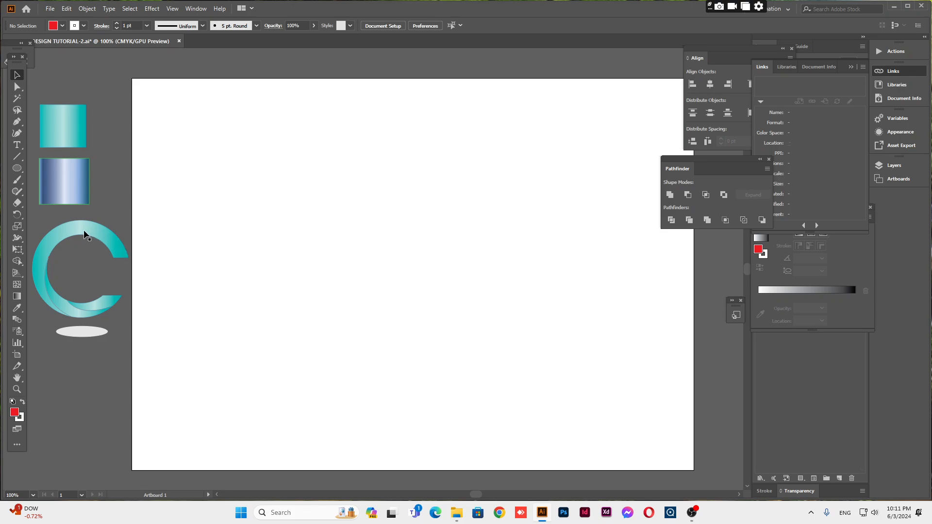
Show the sample C logo on the artboard and return it to its place beside the artboard.
{"action": "left_click_drag", "start_coordinate": [85, 232], "coordinate": [415, 207]}
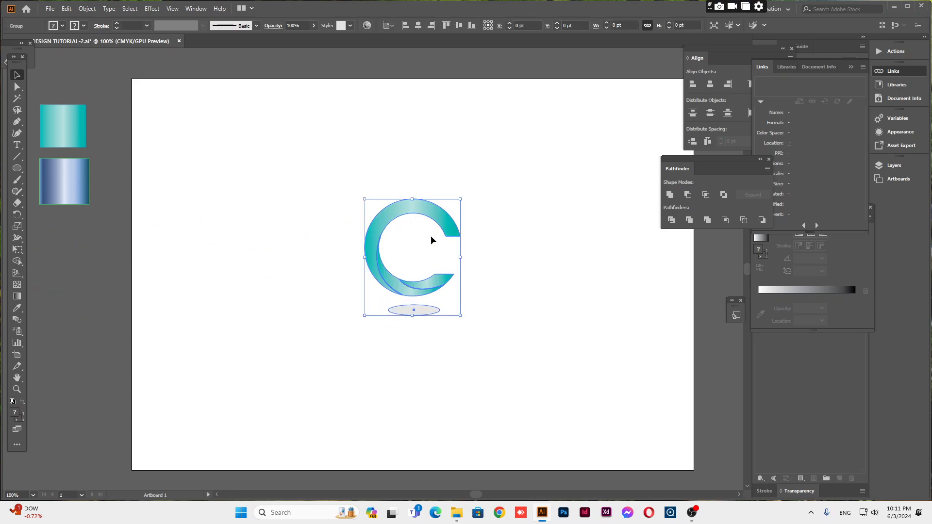
{"action": "left_click", "coordinate": [500, 323]}
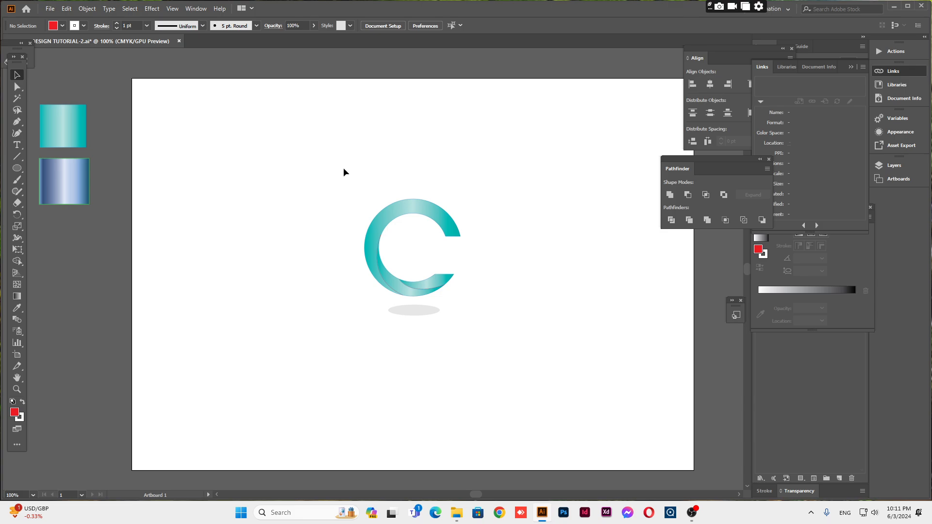
{"action": "left_click_drag", "start_coordinate": [355, 178], "coordinate": [51, 259]}
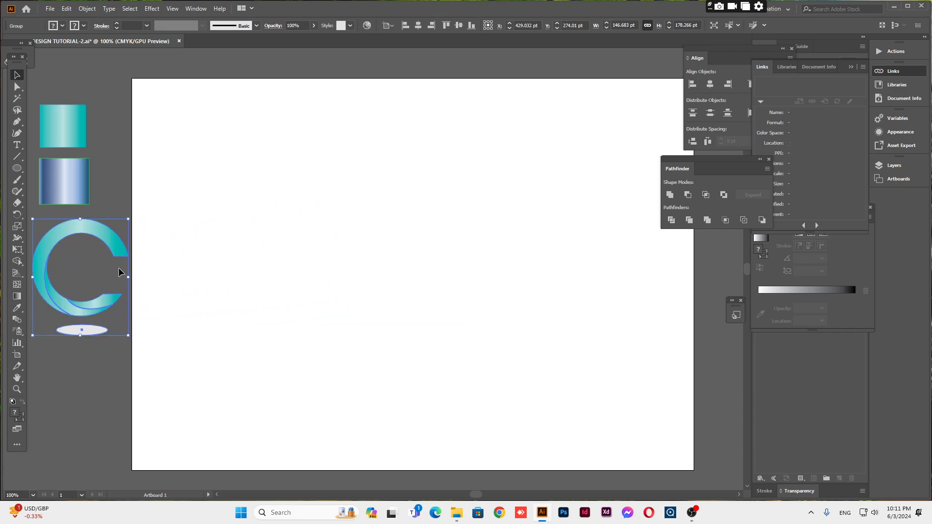
{"action": "left_click", "coordinate": [262, 273]}
Draw a red circle about 325 pt in diameter from its centre in the upper middle of the artboard.
{"action": "left_click", "coordinate": [18, 169]}
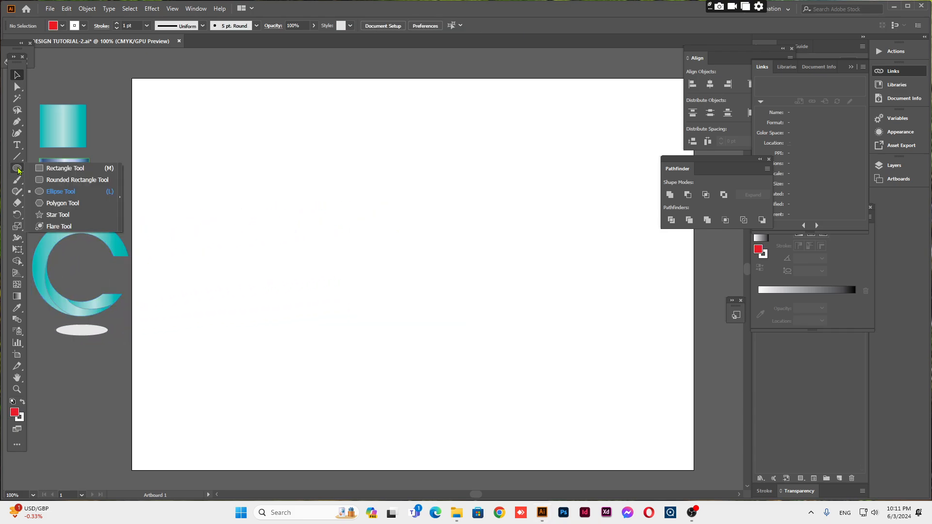
{"action": "left_click", "coordinate": [41, 192]}
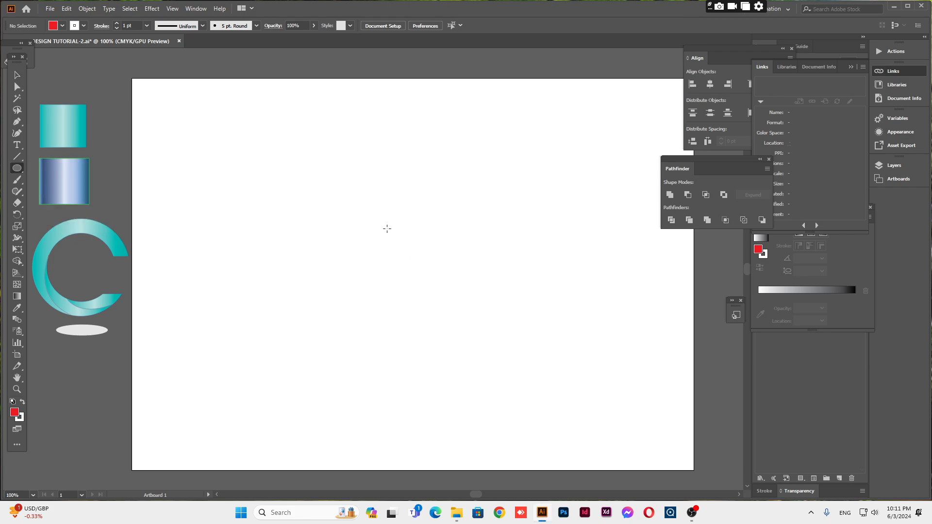
{"action": "left_click_drag", "start_coordinate": [387, 229], "coordinate": [486, 335]}
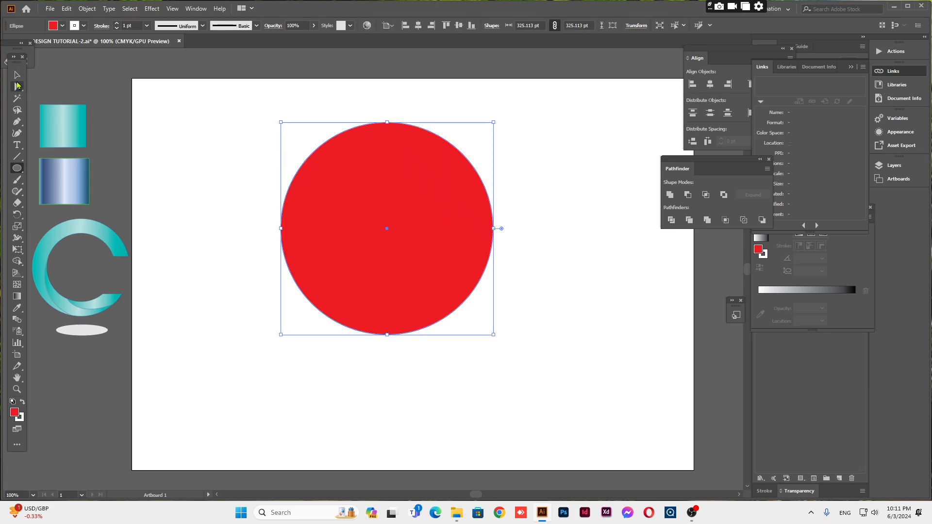
{"action": "left_click", "coordinate": [62, 25]}
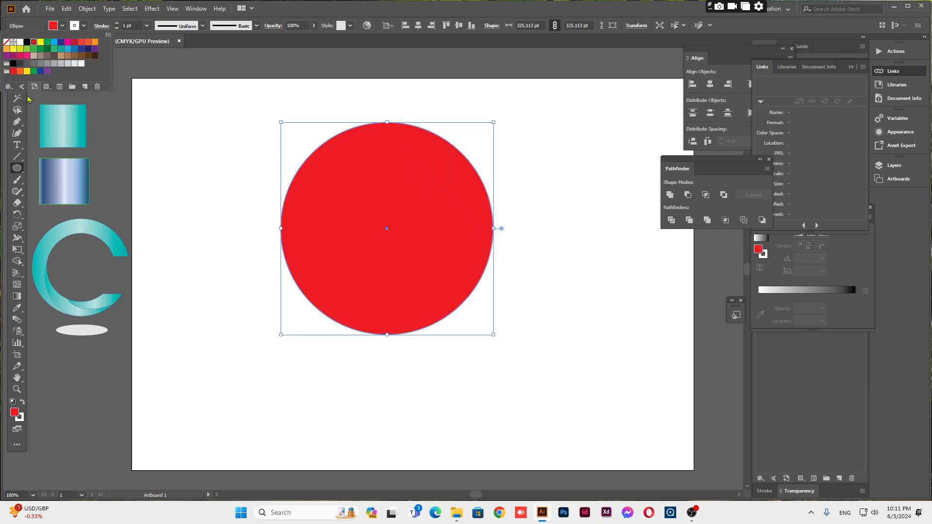
{"action": "left_click", "coordinate": [17, 75]}
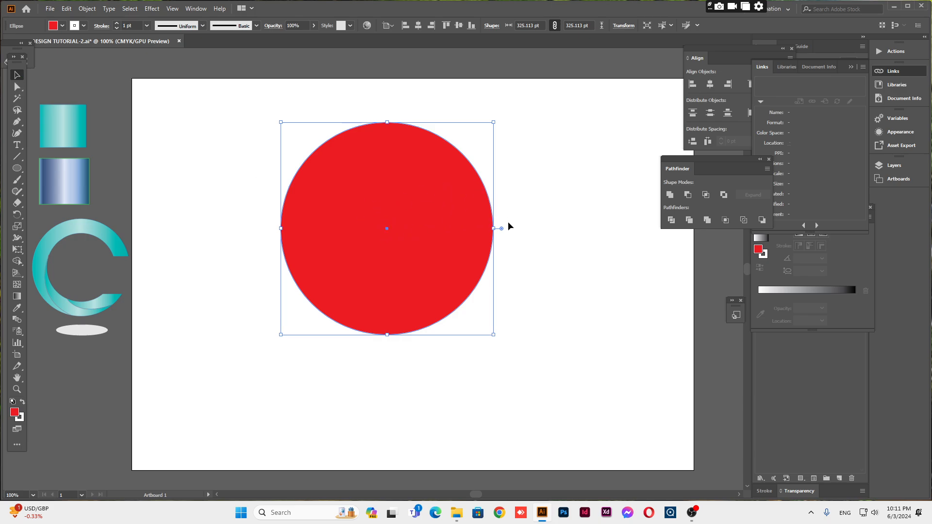
Copy the red circle, paste it in front, and scale the copy about its centre to about 224 pt.
{"action": "left_click", "coordinate": [83, 9]}
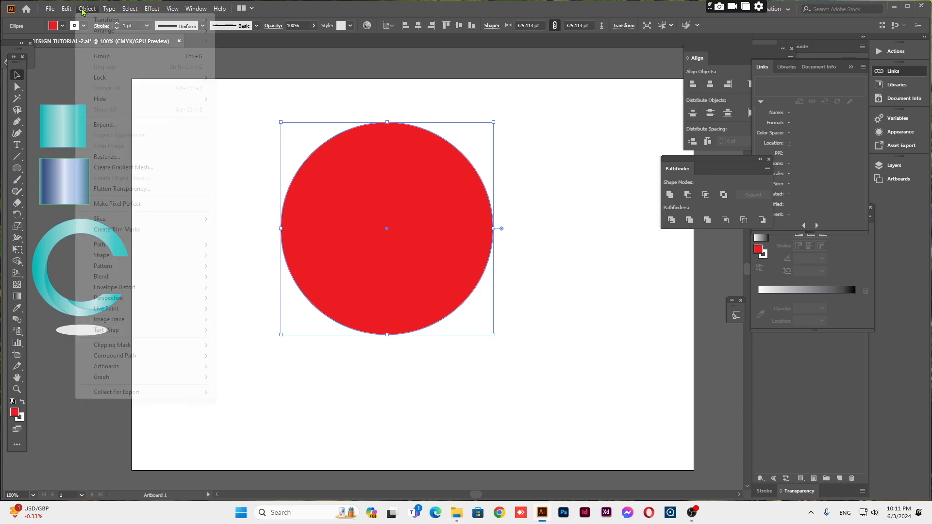
{"action": "mouse_move", "coordinate": [66, 11]}
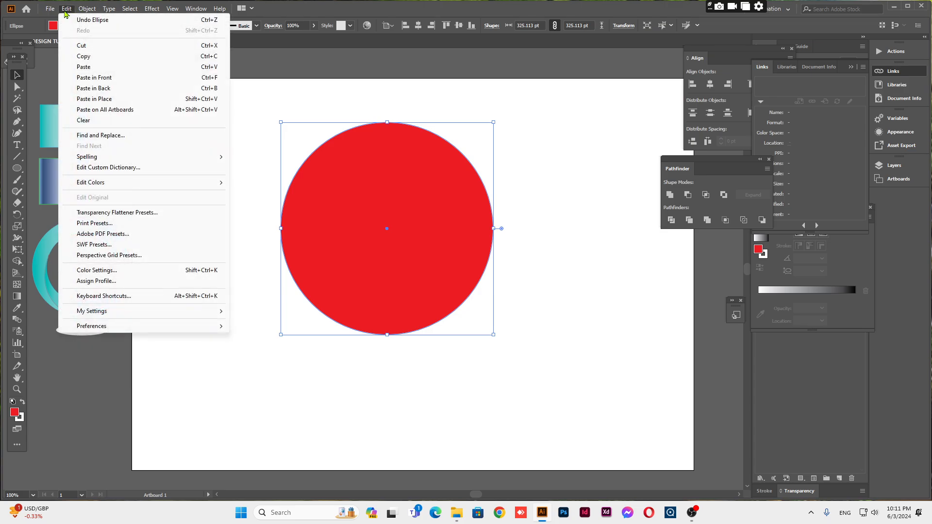
{"action": "left_click", "coordinate": [85, 57]}
{"action": "left_click", "coordinate": [66, 9]}
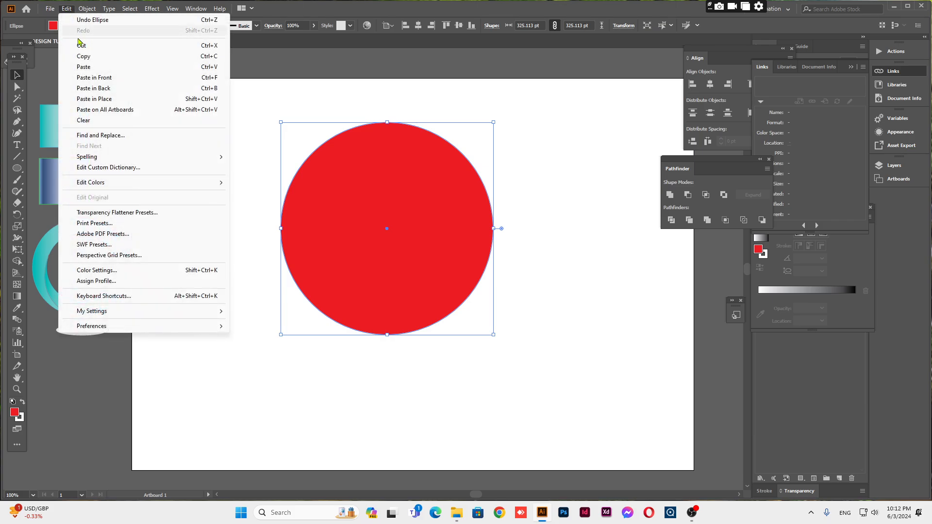
{"action": "left_click", "coordinate": [88, 79]}
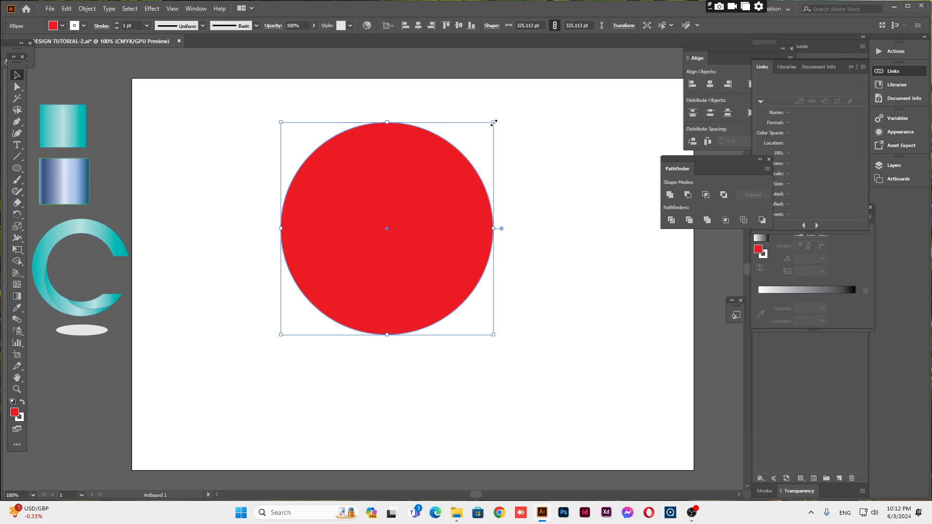
{"action": "left_click_drag", "start_coordinate": [494, 122], "coordinate": [471, 154]}
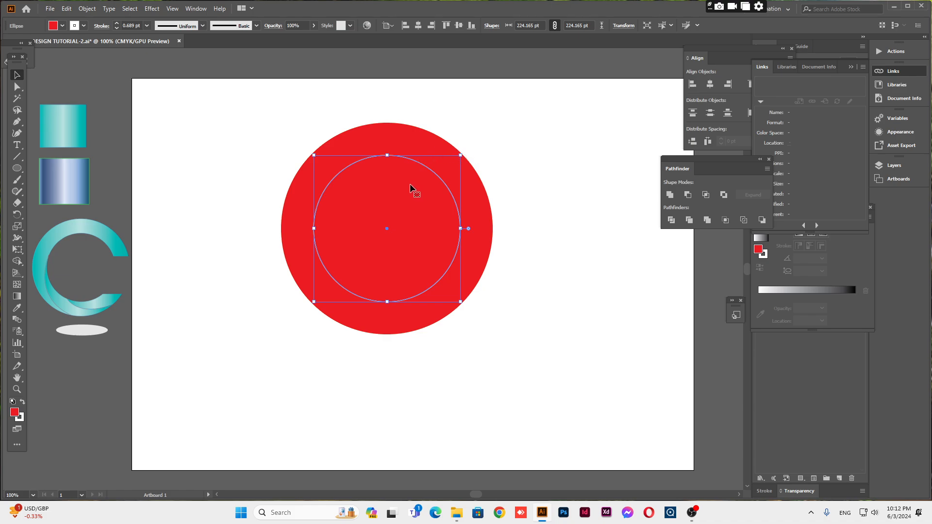
Subtract the inner circle from the outer one with Minus Front to form a ring.
{"action": "left_click", "coordinate": [401, 137], "text": "shift"}
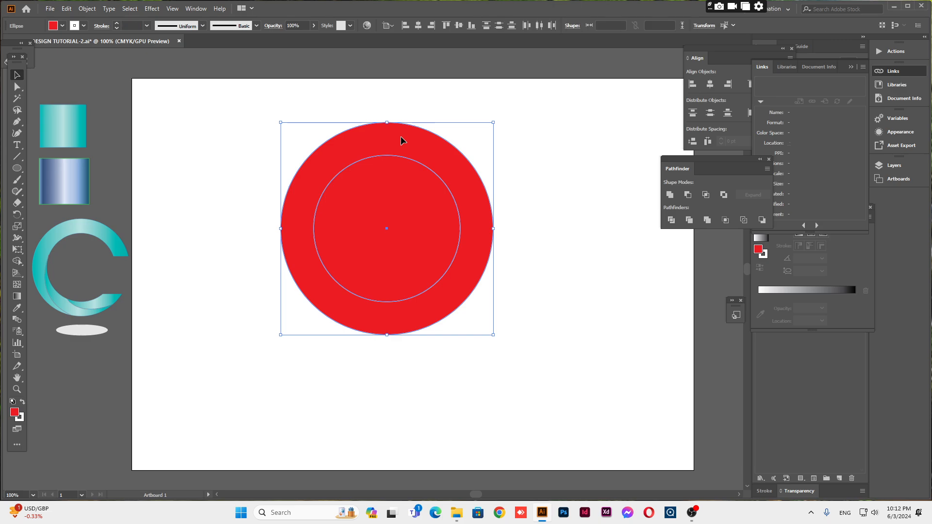
{"action": "left_click", "coordinate": [688, 195]}
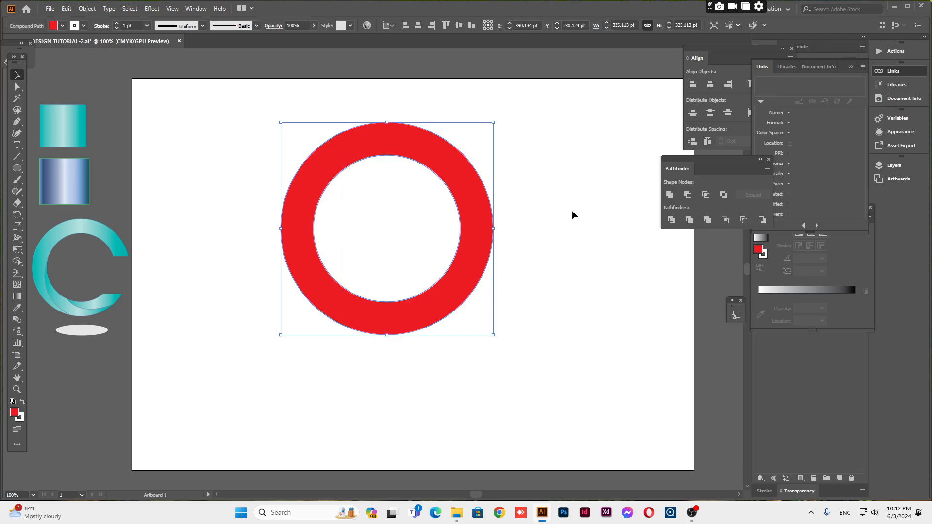
{"action": "left_click", "coordinate": [570, 233]}
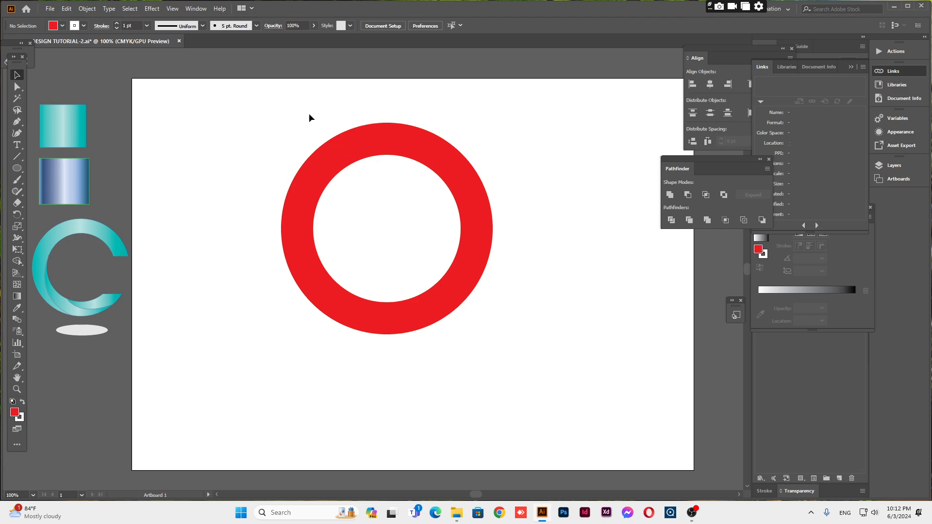
Apply the Pathfinder Divide operation to the red ring and fill the resulting group with black.
{"action": "left_click_drag", "start_coordinate": [310, 115], "coordinate": [431, 280]}
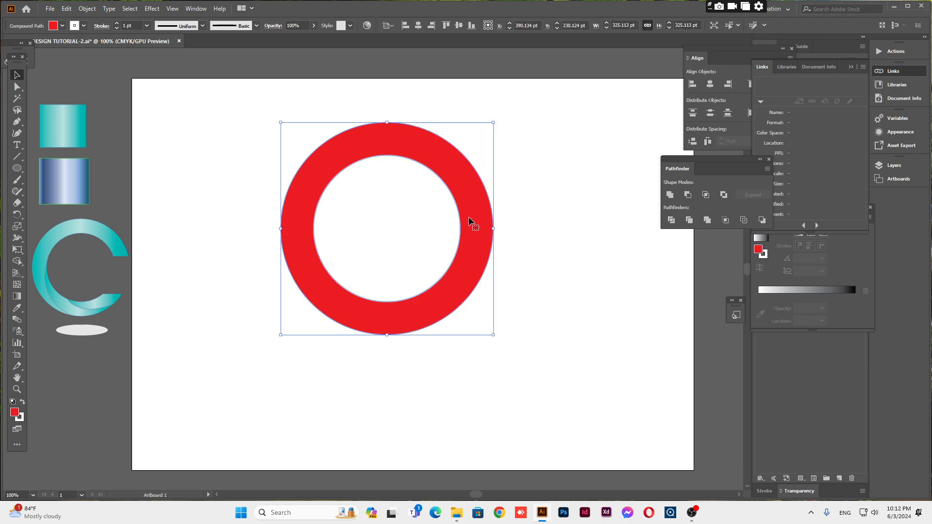
{"action": "left_click", "coordinate": [671, 220]}
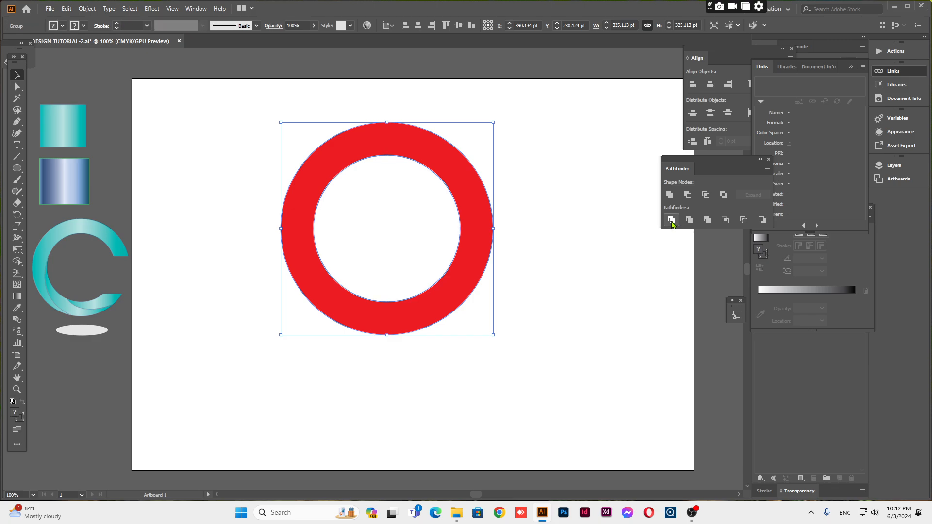
{"action": "left_click", "coordinate": [62, 26]}
{"action": "left_click", "coordinate": [27, 42]}
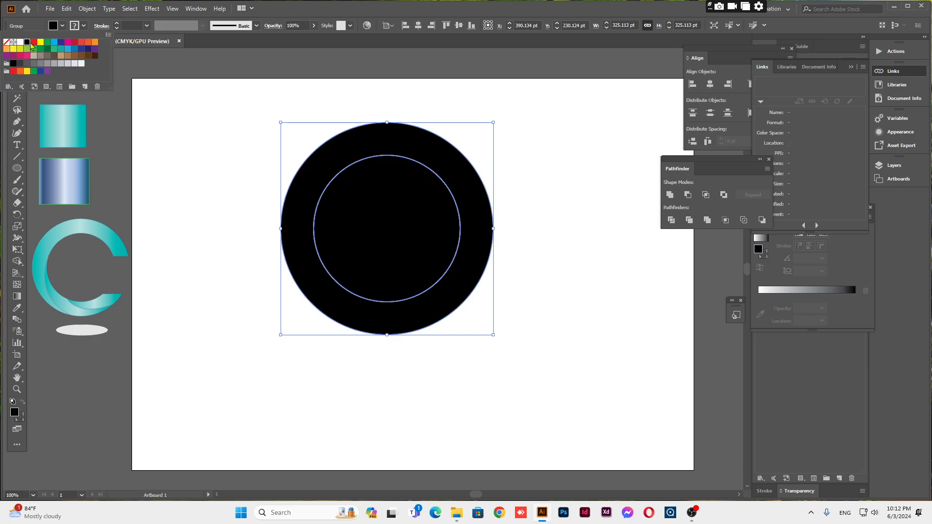
{"action": "left_click", "coordinate": [417, 217]}
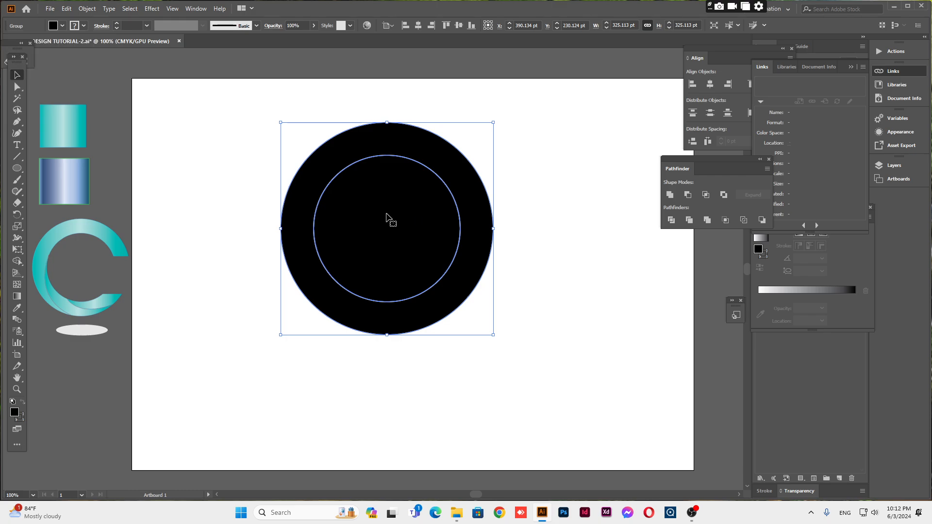
Ungroup the black shapes, pull the inner circle out of the ring and delete it.
{"action": "right_click", "coordinate": [388, 222]}
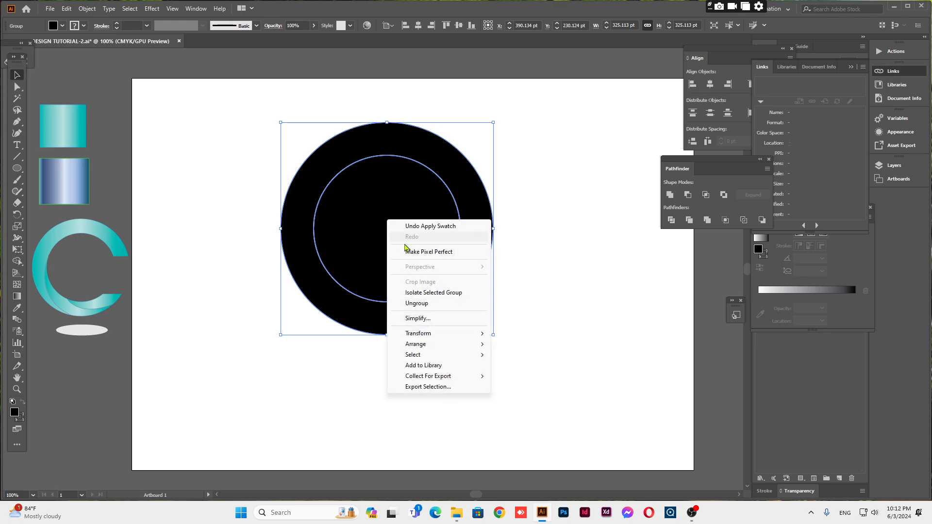
{"action": "left_click", "coordinate": [420, 303]}
{"action": "left_click", "coordinate": [485, 292]}
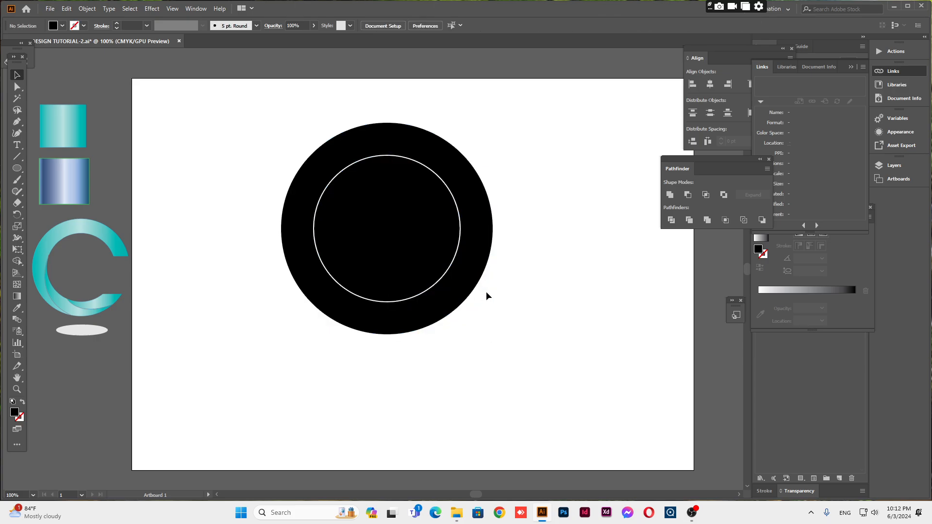
{"action": "left_click", "coordinate": [405, 229]}
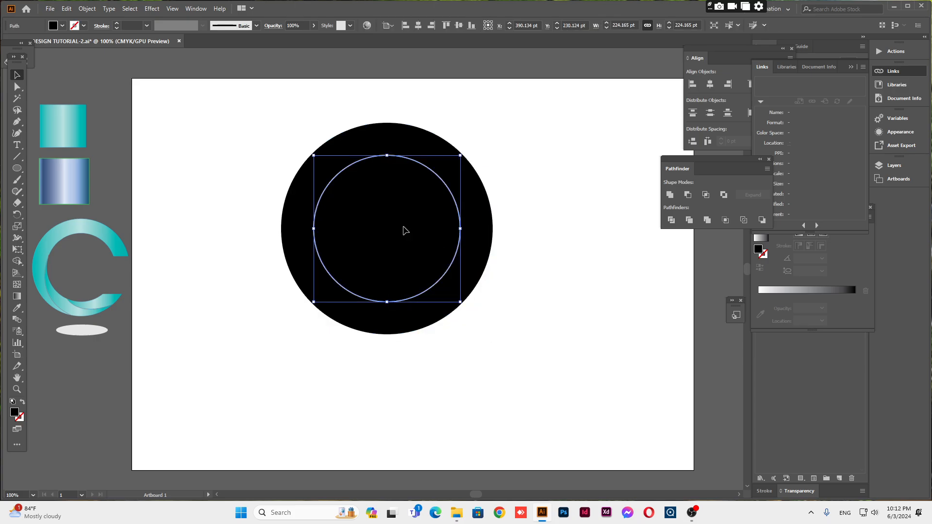
{"action": "left_click_drag", "start_coordinate": [405, 229], "coordinate": [603, 274]}
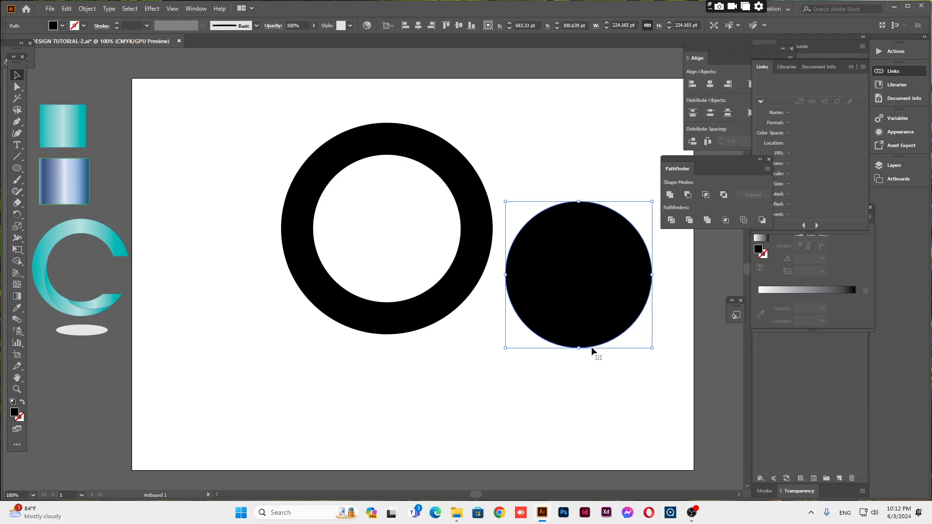
{"action": "key", "text": "Delete"}
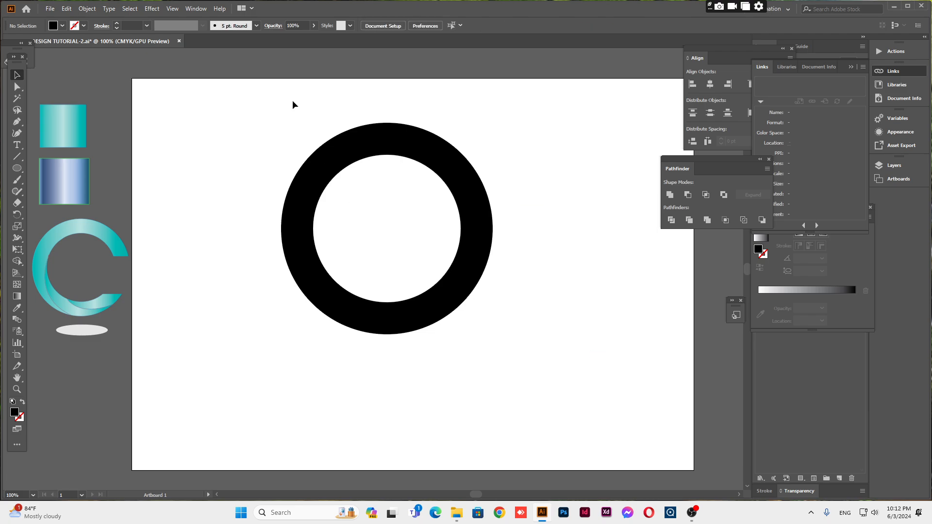
Fill the black ring with the cyan swatch and deselect it.
{"action": "left_click_drag", "start_coordinate": [293, 102], "coordinate": [439, 275]}
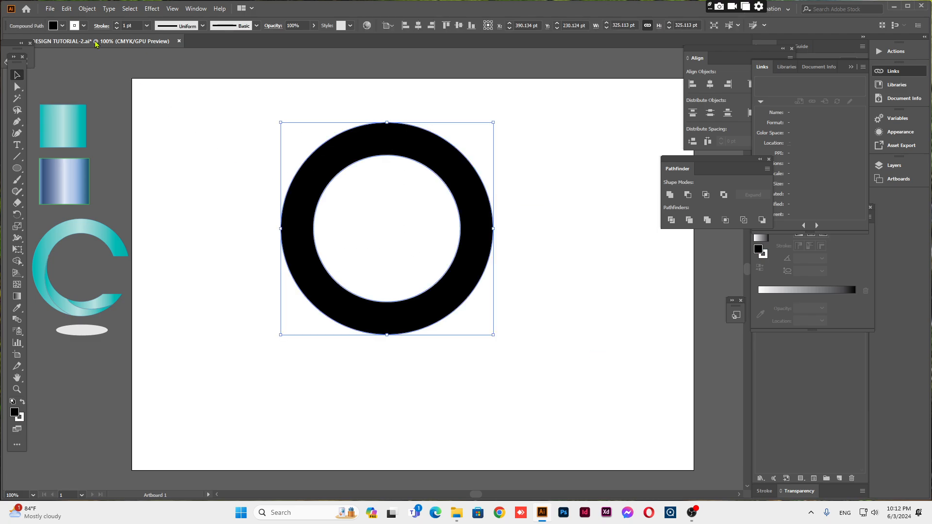
{"action": "left_click", "coordinate": [63, 27]}
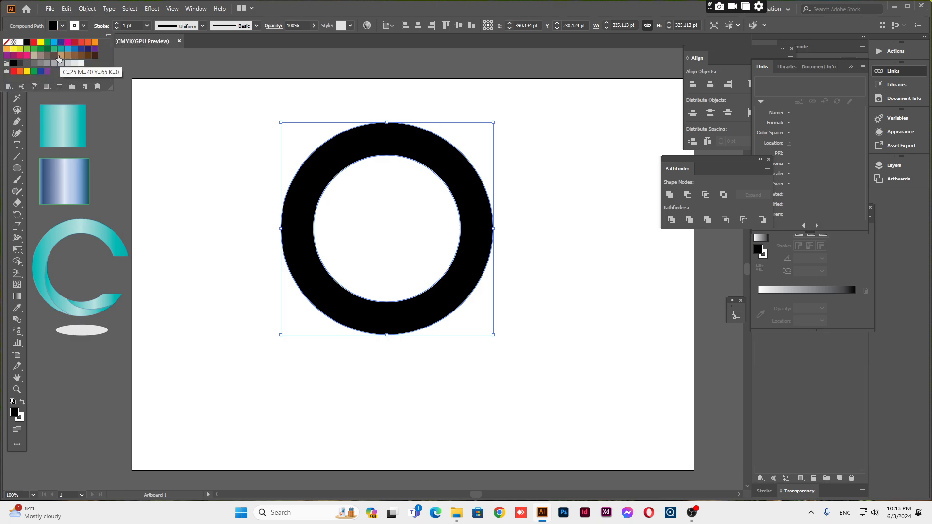
{"action": "left_click", "coordinate": [55, 44]}
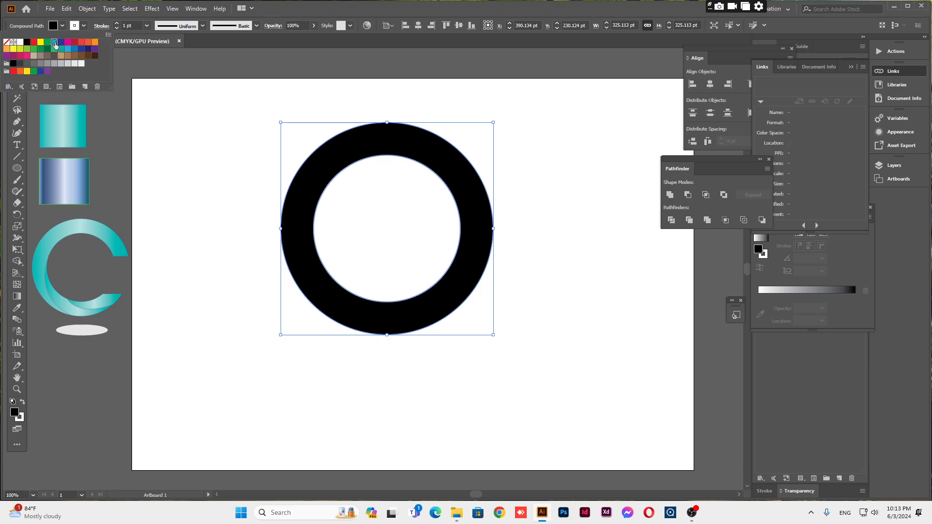
{"action": "left_click", "coordinate": [573, 203]}
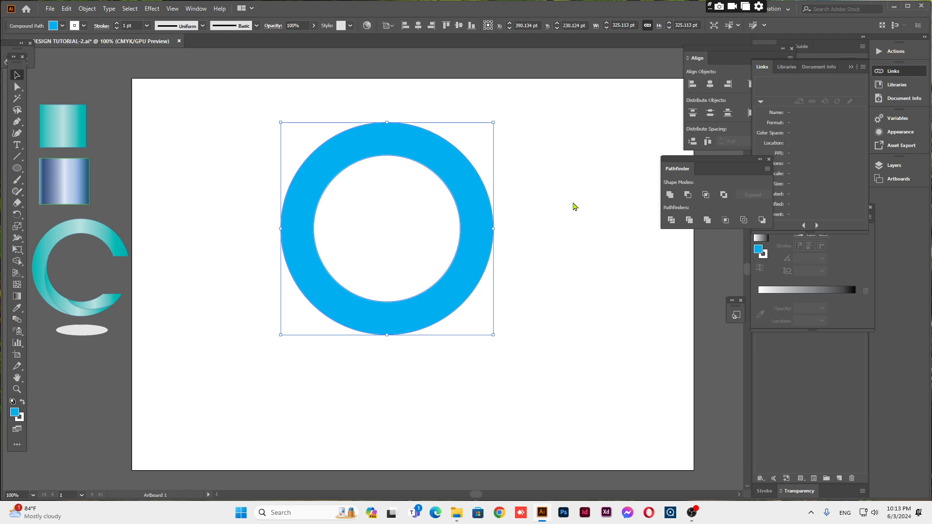
{"action": "left_click", "coordinate": [546, 236]}
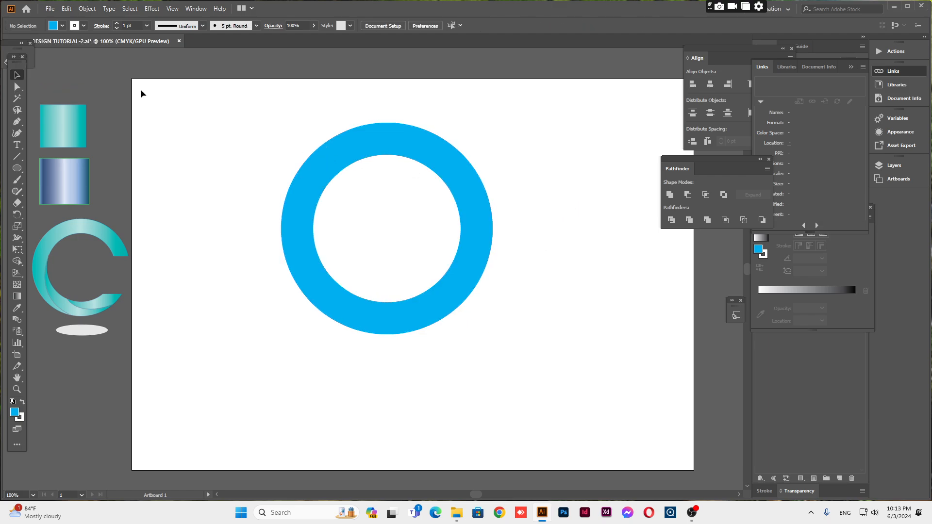
Try to set a black 0.25 pt stroke with nothing selected, and check it against the cyan ring.
{"action": "left_click", "coordinate": [84, 26]}
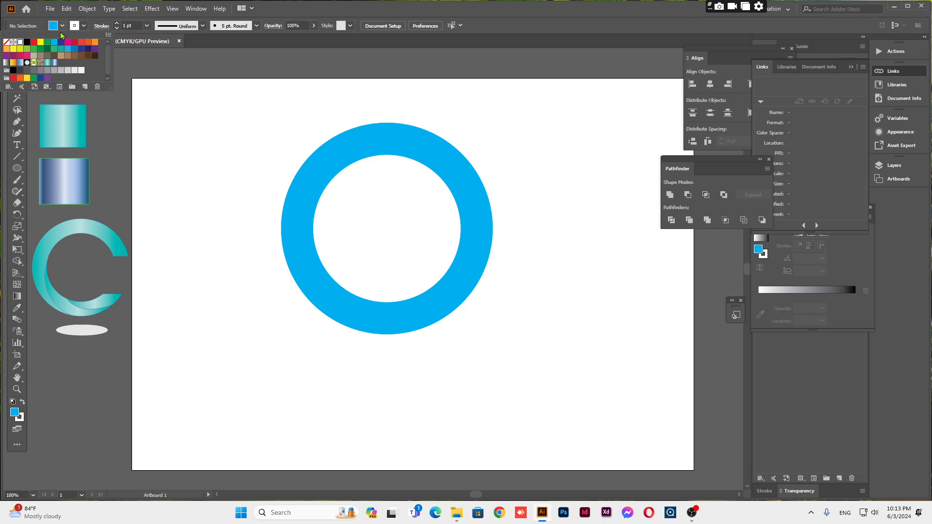
{"action": "left_click", "coordinate": [26, 43]}
{"action": "left_click", "coordinate": [148, 29]}
{"action": "left_click", "coordinate": [148, 29]}
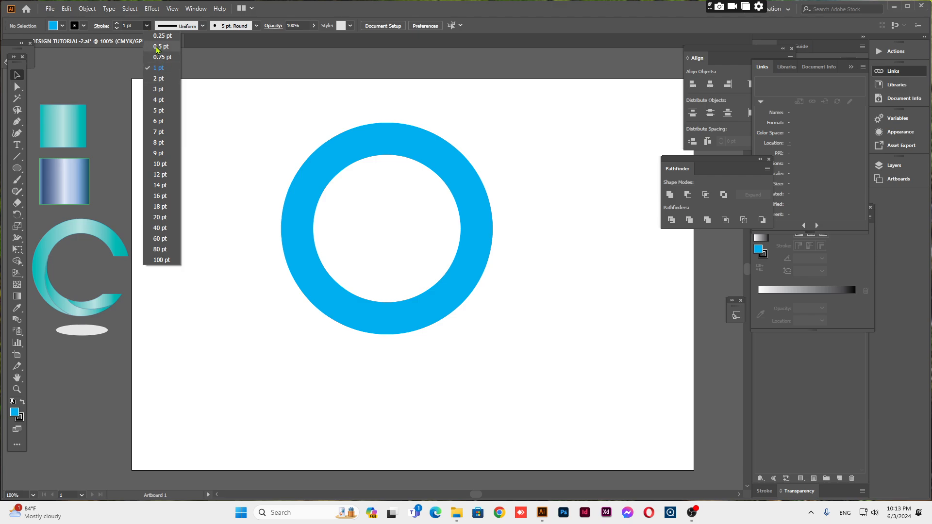
{"action": "left_click", "coordinate": [163, 37]}
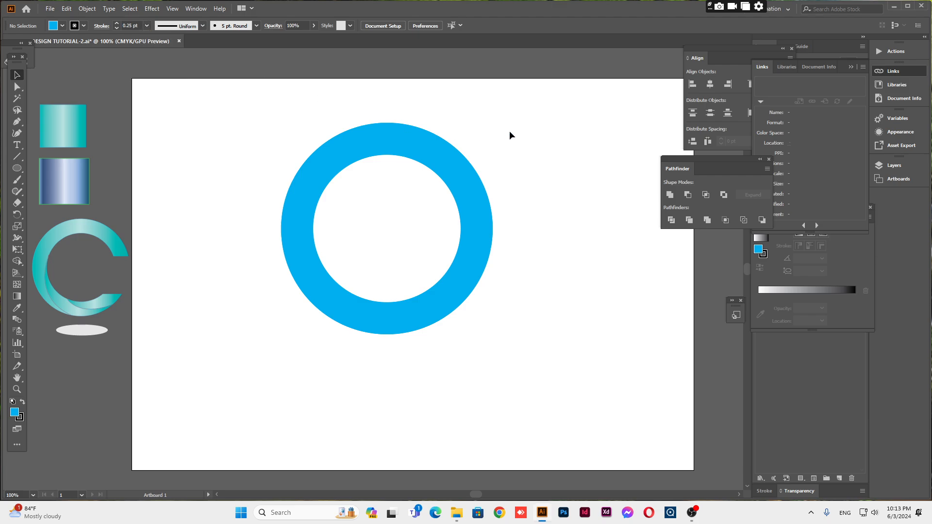
{"action": "left_click", "coordinate": [411, 210]}
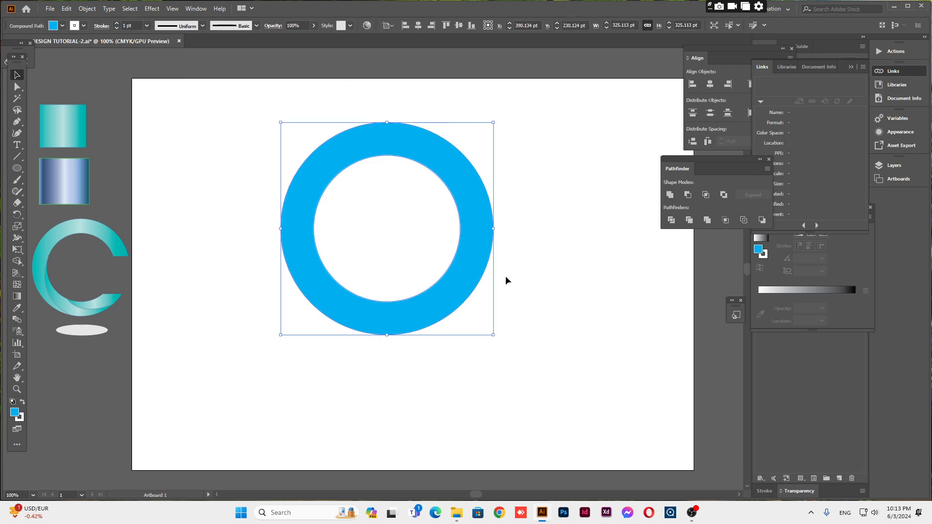
{"action": "left_click", "coordinate": [530, 270]}
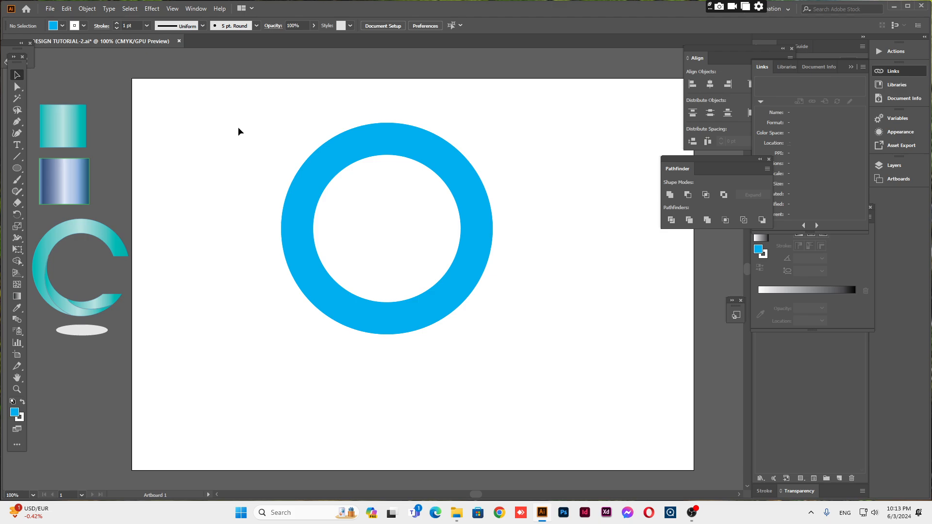
Start a Pen path on the ring's left inner edge, then try a curved segment to its lower-left outer edge and undo it.
{"action": "left_click", "coordinate": [479, 228]}
{"action": "left_click", "coordinate": [121, 150]}
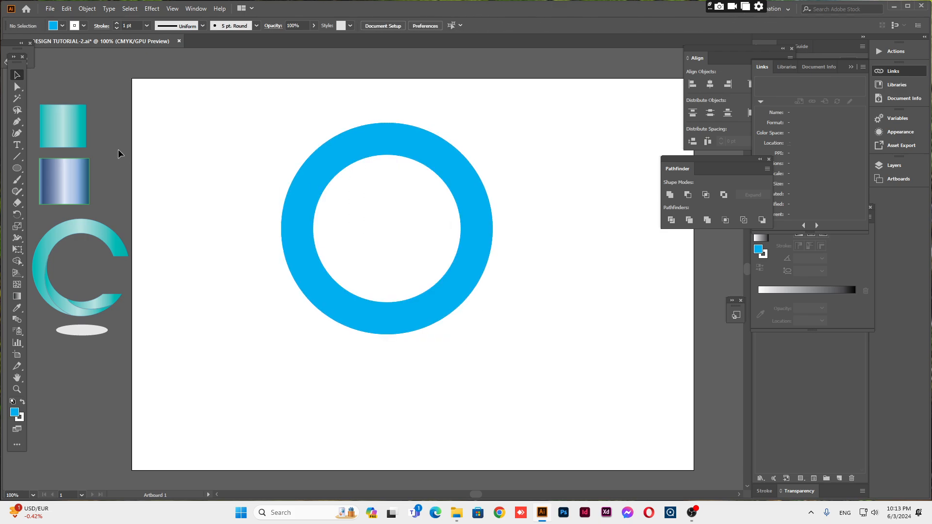
{"action": "left_click", "coordinate": [17, 122]}
{"action": "left_click", "coordinate": [316, 205]}
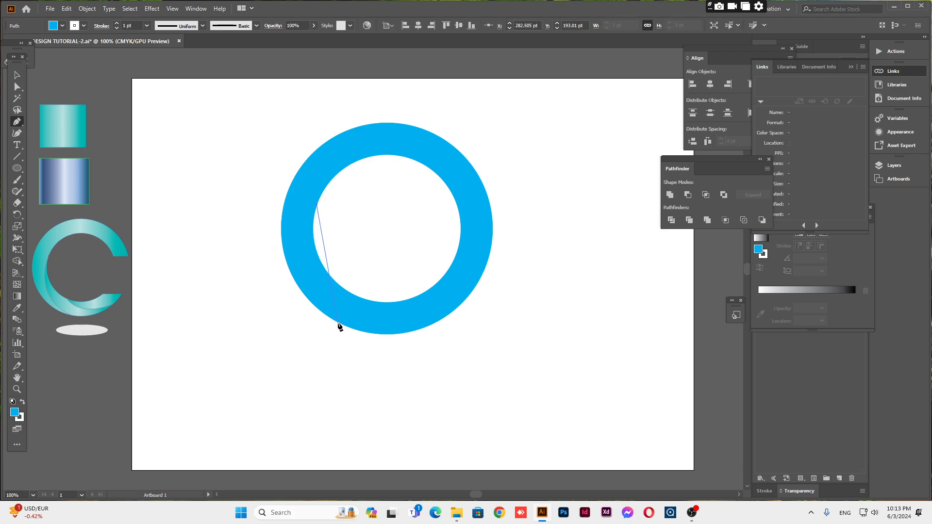
{"action": "left_click_drag", "start_coordinate": [338, 323], "coordinate": [389, 376]}
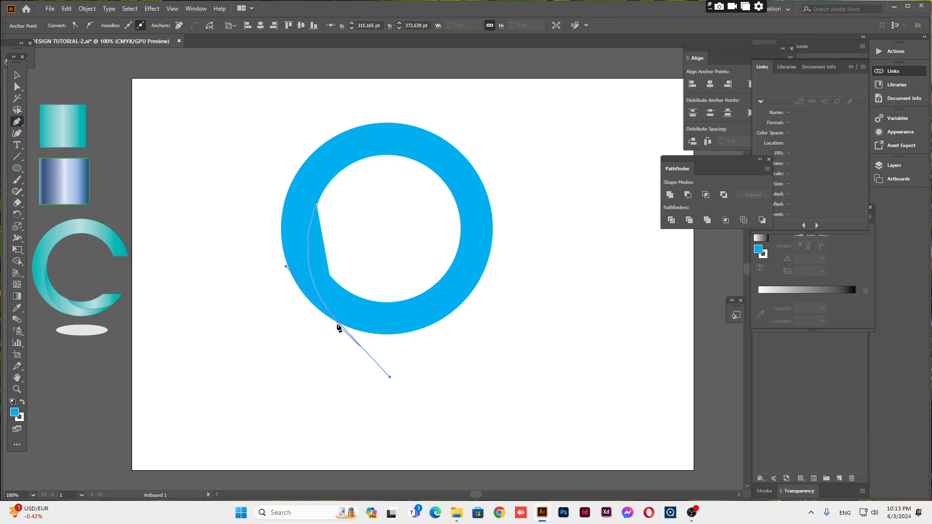
{"action": "key", "text": "ctrl+z"}
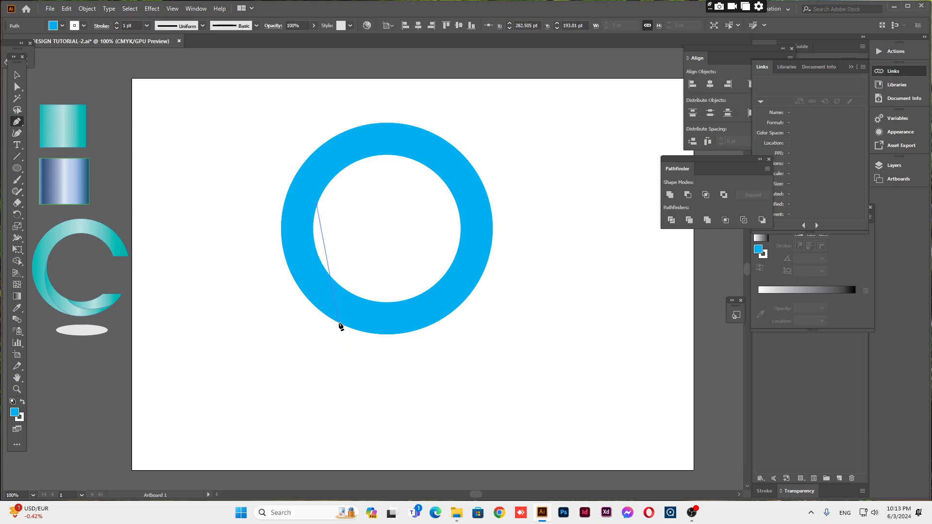
Set the started path's fill to none and its stroke to black.
{"action": "left_click", "coordinate": [62, 25]}
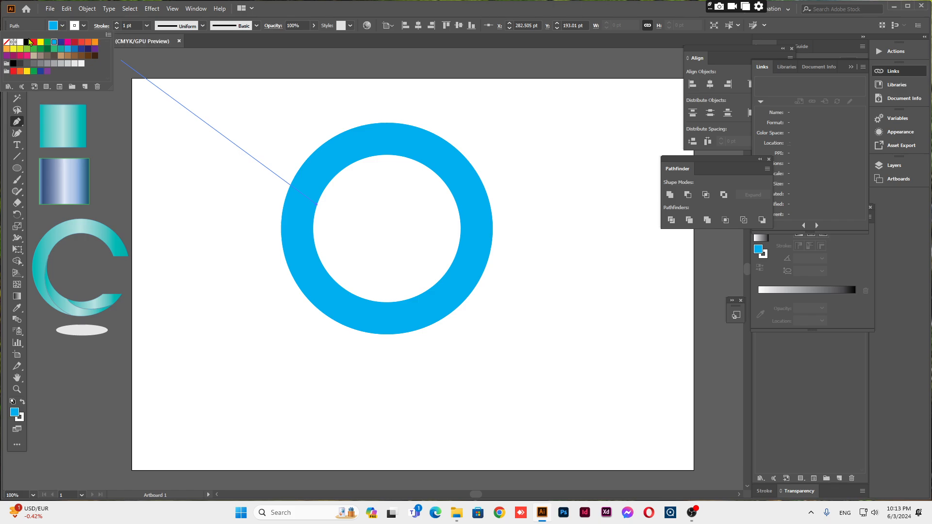
{"action": "left_click", "coordinate": [6, 42]}
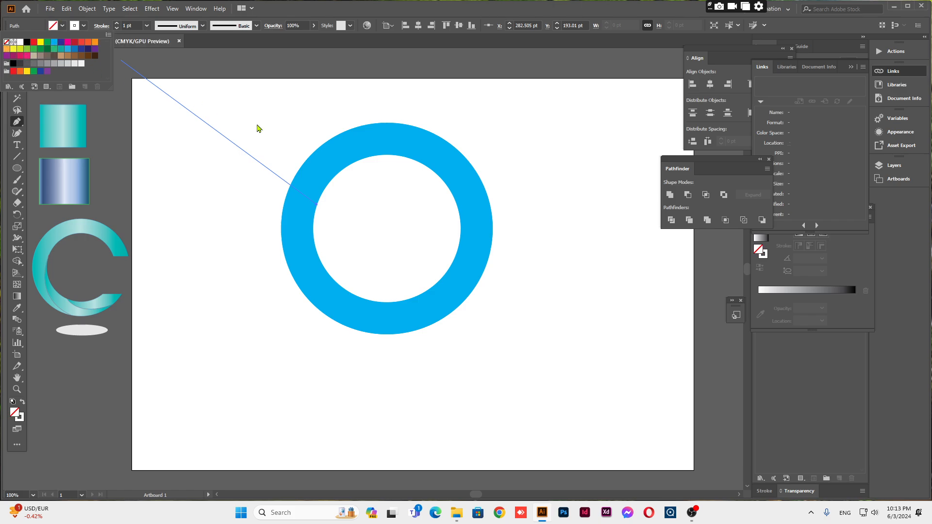
{"action": "left_click", "coordinate": [84, 26]}
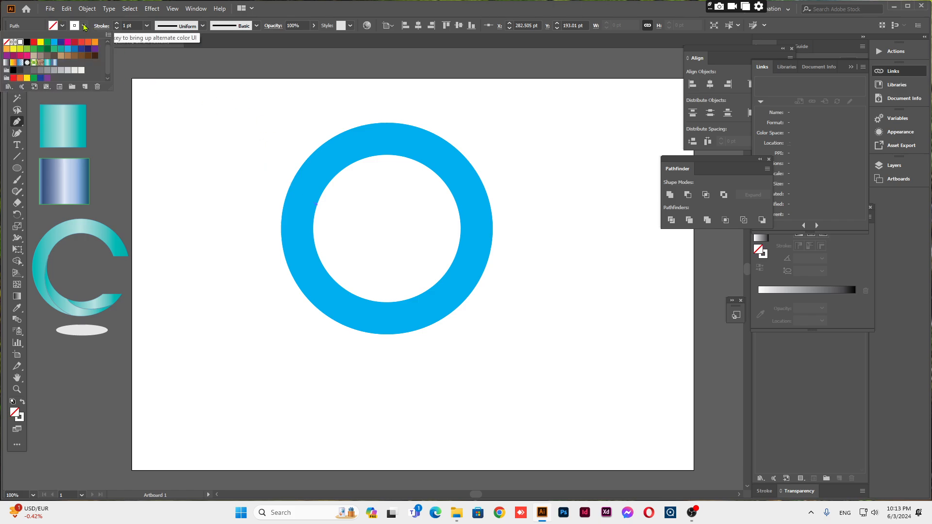
{"action": "left_click", "coordinate": [28, 45]}
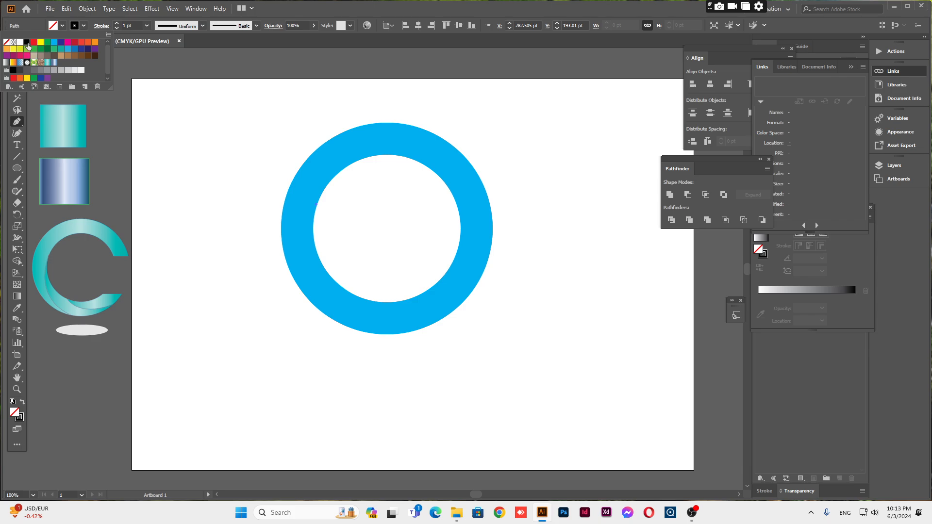
{"action": "left_click", "coordinate": [318, 361]}
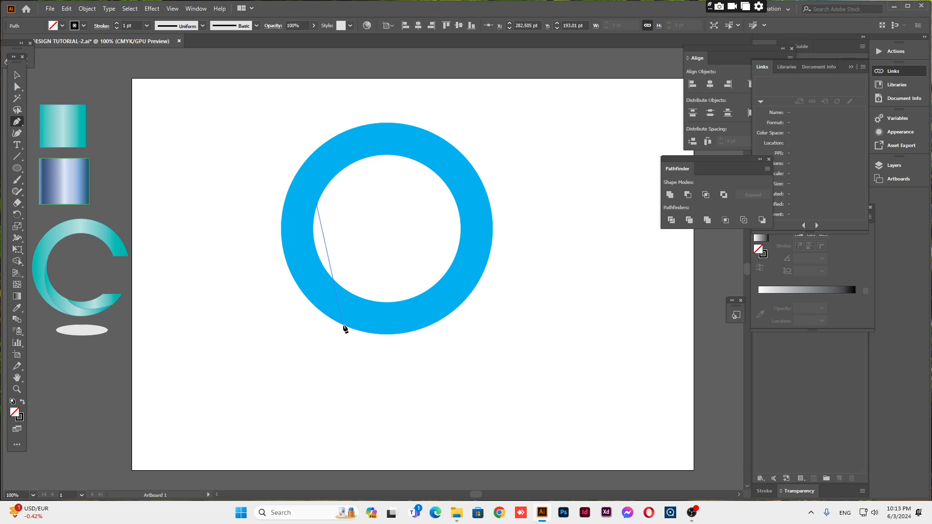
Complete the path as an outward-bowing curve, about 58 by 184 pt, ending on the ring's lower-left outer edge, and deselect it.
{"action": "left_click_drag", "start_coordinate": [344, 325], "coordinate": [409, 384]}
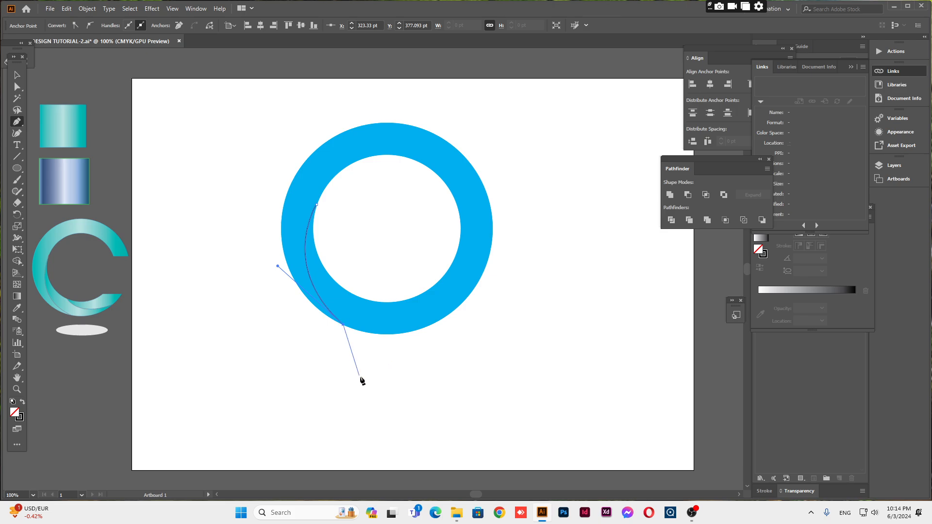
{"action": "key", "text": "v"}
{"action": "left_click", "coordinate": [146, 121]}
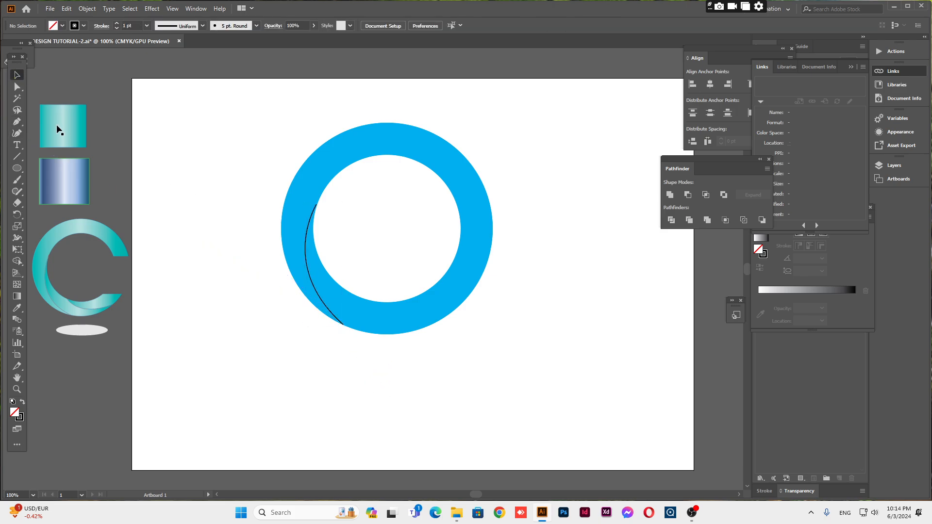
Draw a second Pen curve, about 130 by 35 pt, from the ring's lower inner edge to its lower-right outer edge and deselect it.
{"action": "left_click", "coordinate": [17, 121]}
{"action": "left_click", "coordinate": [359, 298]}
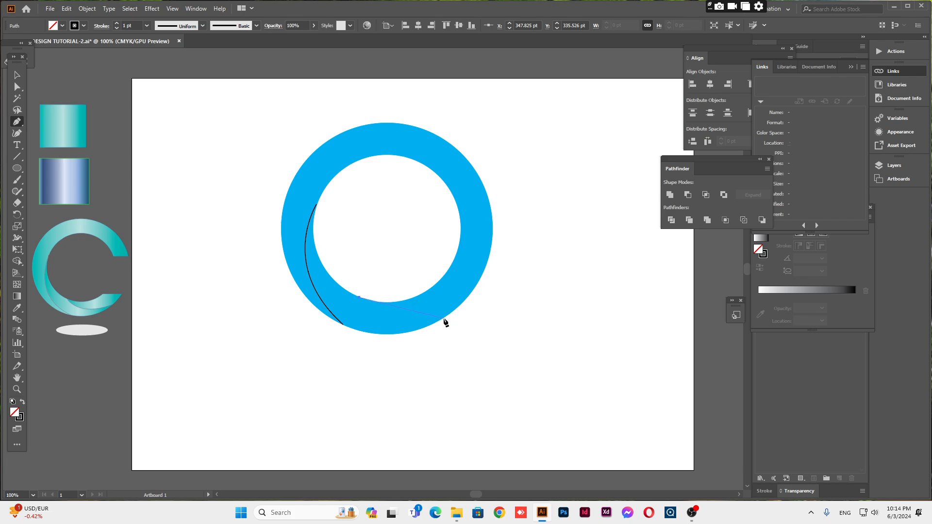
{"action": "left_click_drag", "start_coordinate": [511, 311], "coordinate": [520, 306]}
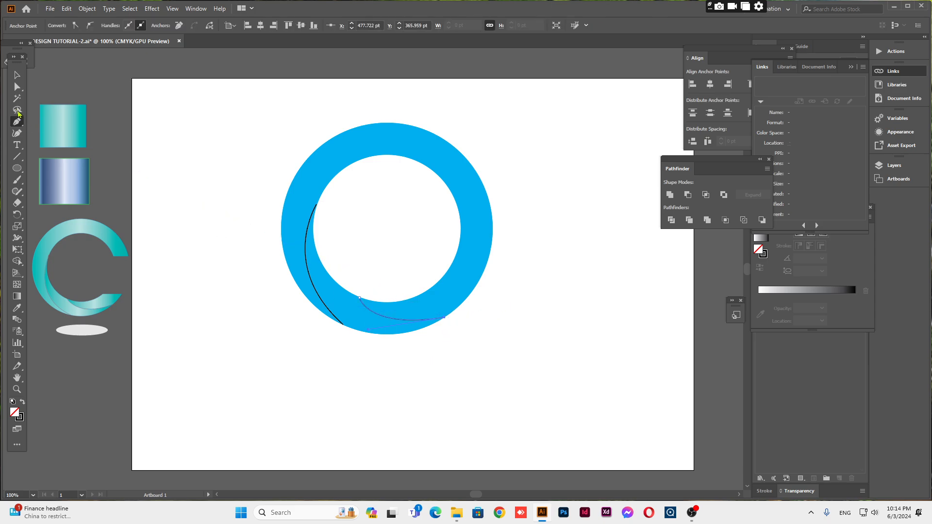
{"action": "left_click", "coordinate": [17, 75]}
{"action": "left_click", "coordinate": [533, 340]}
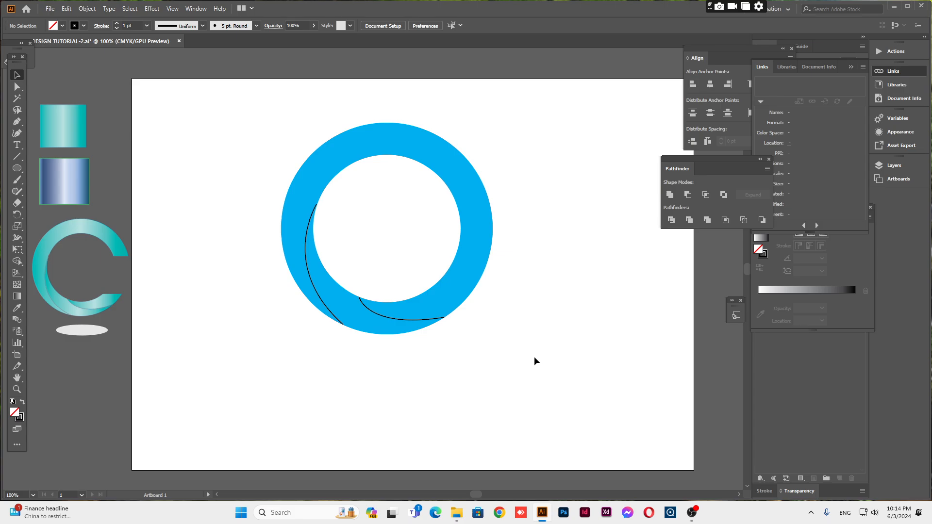
Switch to outline view and nudge the left curve to line up its ends with the inner and outer circles.
{"action": "key", "text": "ctrl+y"}
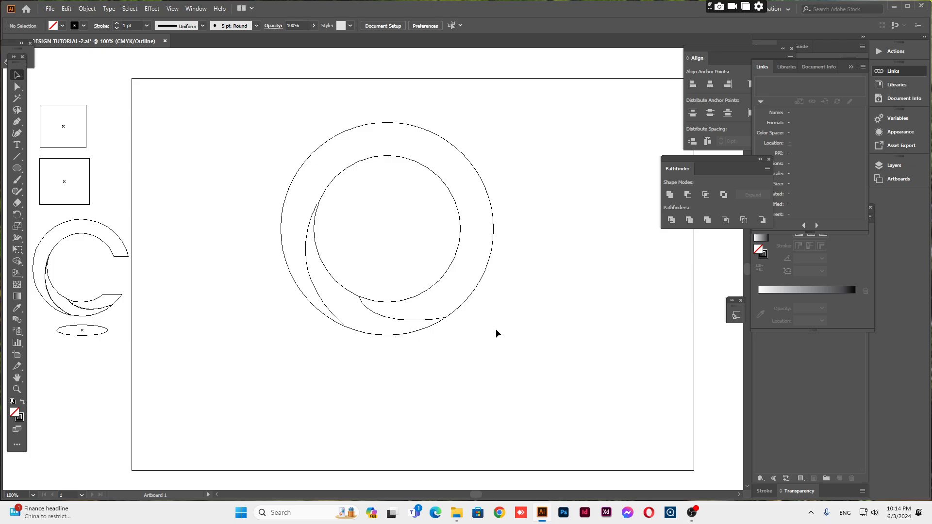
{"action": "key", "text": "ctrl+plus"}
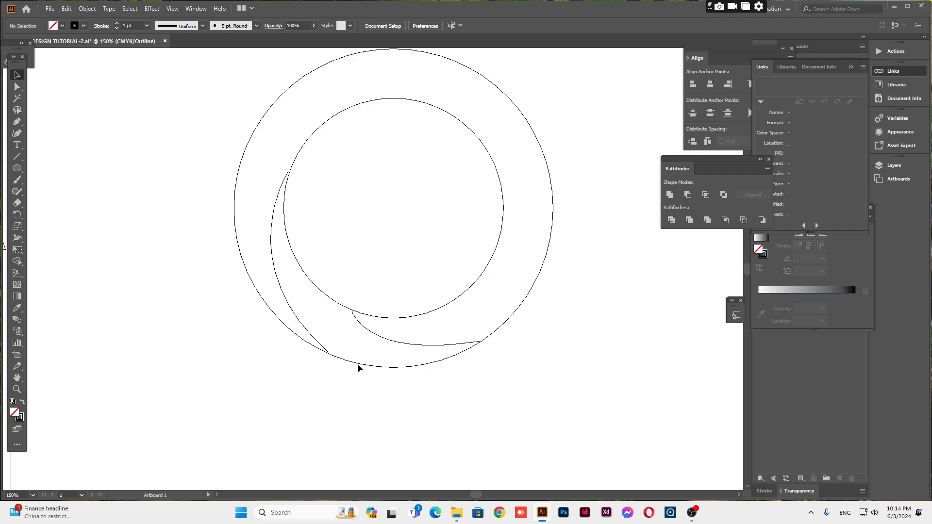
{"action": "left_click", "coordinate": [17, 76]}
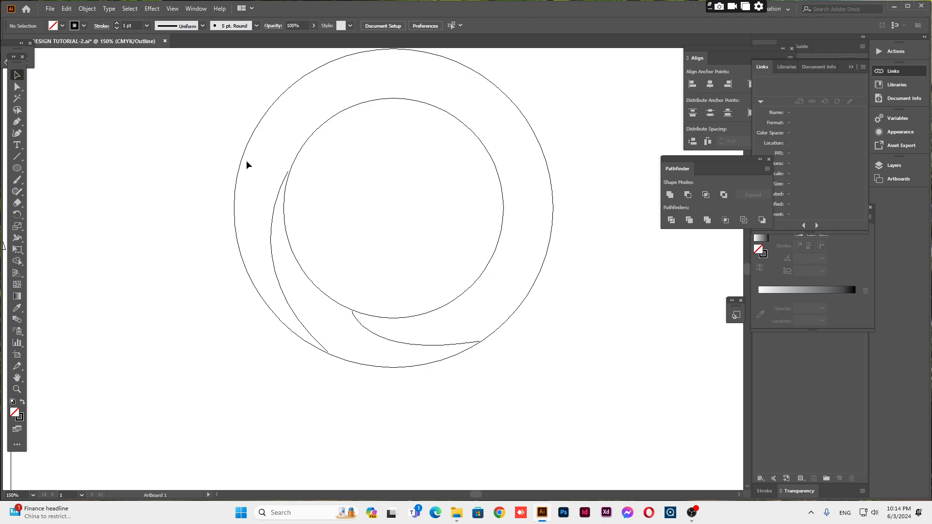
{"action": "left_click", "coordinate": [288, 175]}
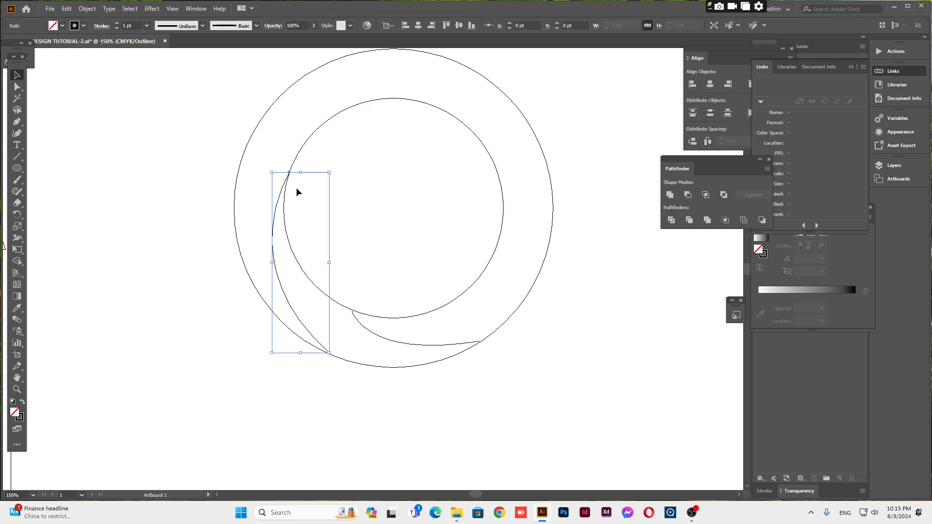
{"action": "left_click", "coordinate": [342, 214]}
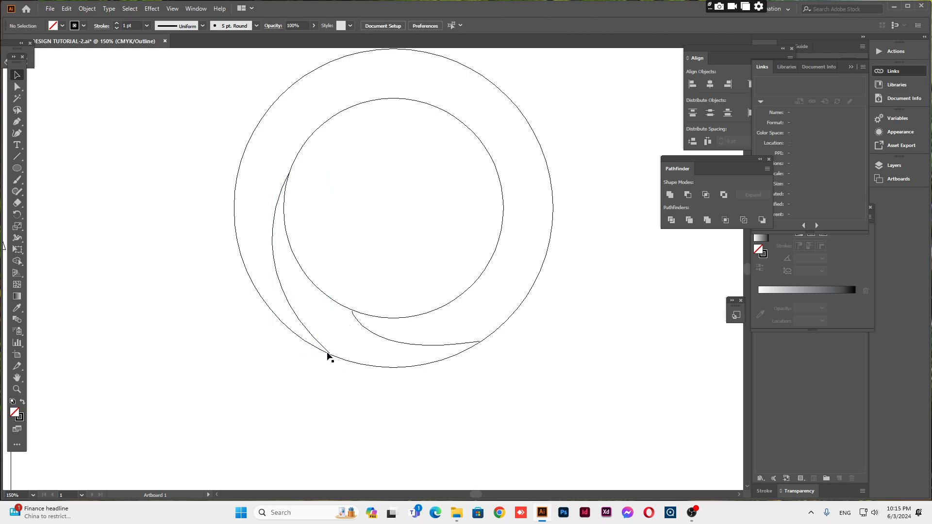
{"action": "left_click", "coordinate": [325, 350]}
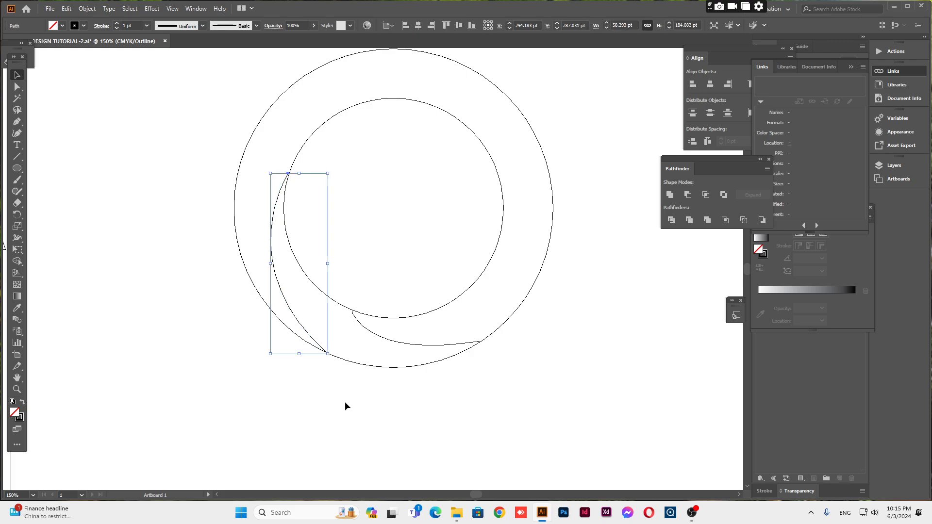
{"action": "left_click", "coordinate": [345, 401]}
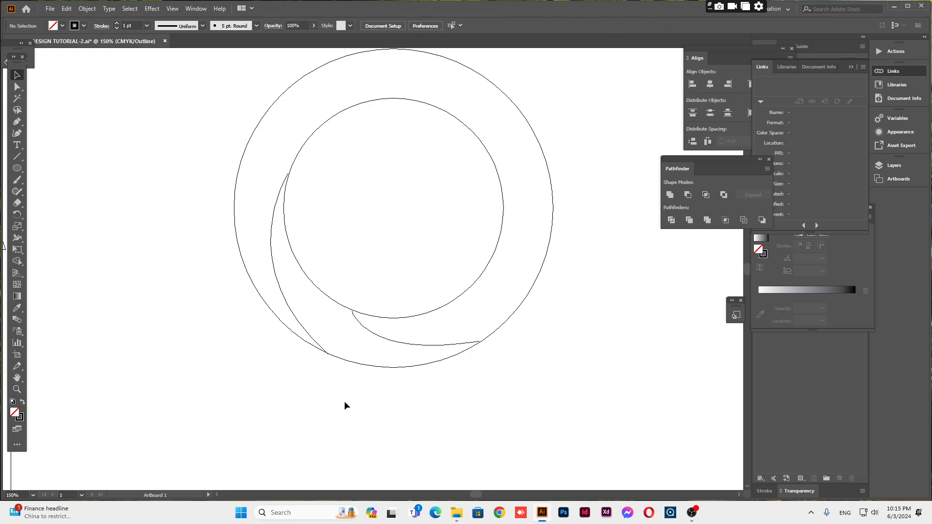
Widen the left curve slightly and shift it so its ends meet the inner and outer circles.
{"action": "left_click", "coordinate": [289, 178]}
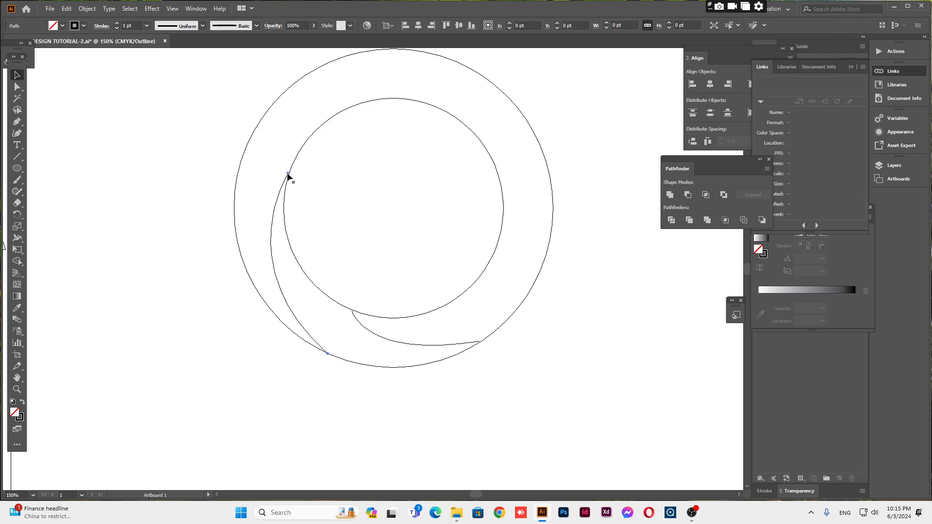
{"action": "left_click", "coordinate": [338, 179]}
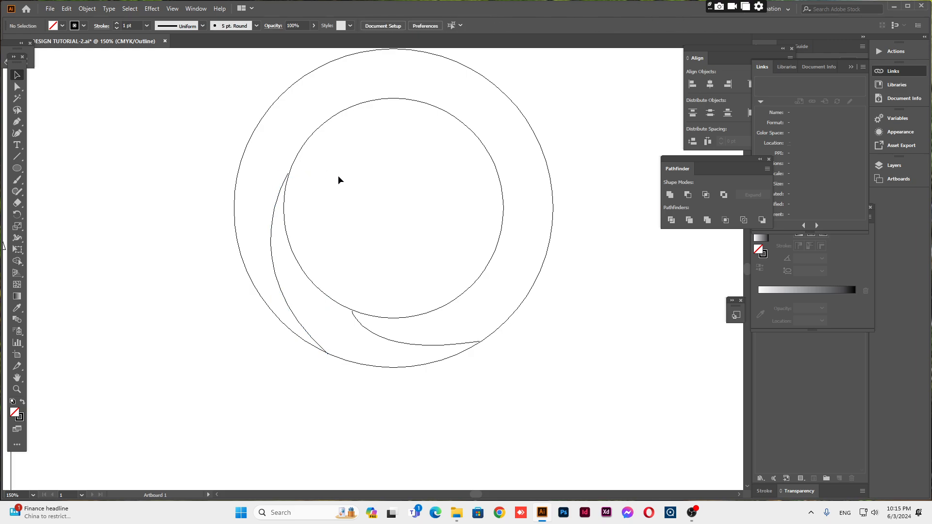
{"action": "left_click", "coordinate": [286, 183]}
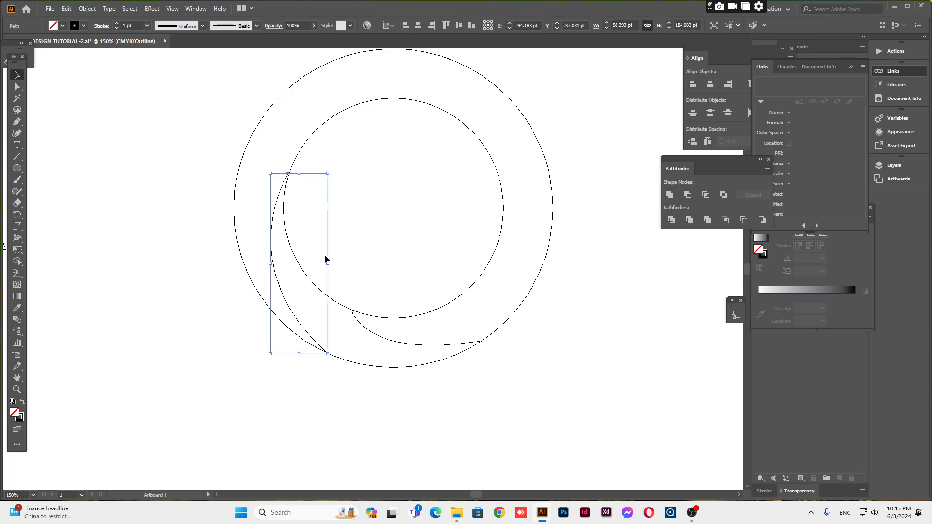
{"action": "left_click_drag", "start_coordinate": [328, 263], "coordinate": [335, 265]}
{"action": "left_click", "coordinate": [393, 253]}
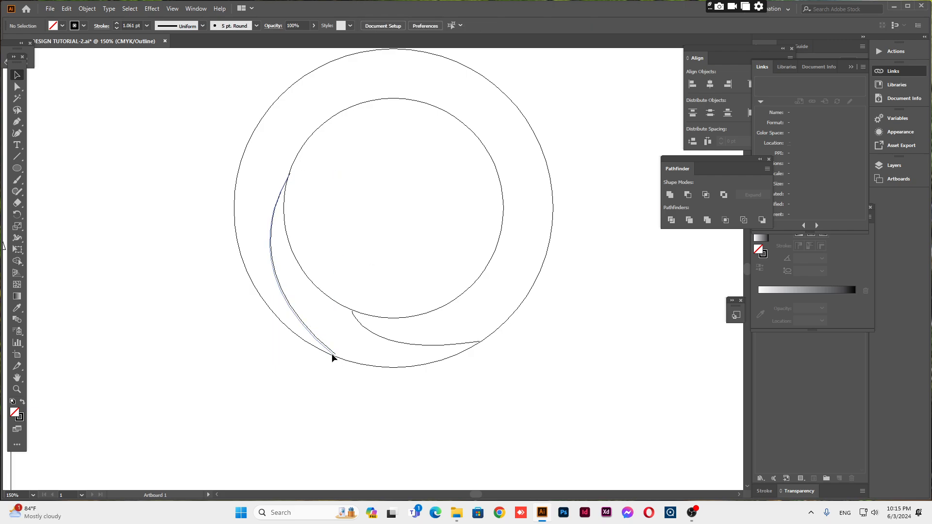
{"action": "left_click_drag", "start_coordinate": [332, 355], "coordinate": [332, 354]}
{"action": "left_click", "coordinate": [354, 417]}
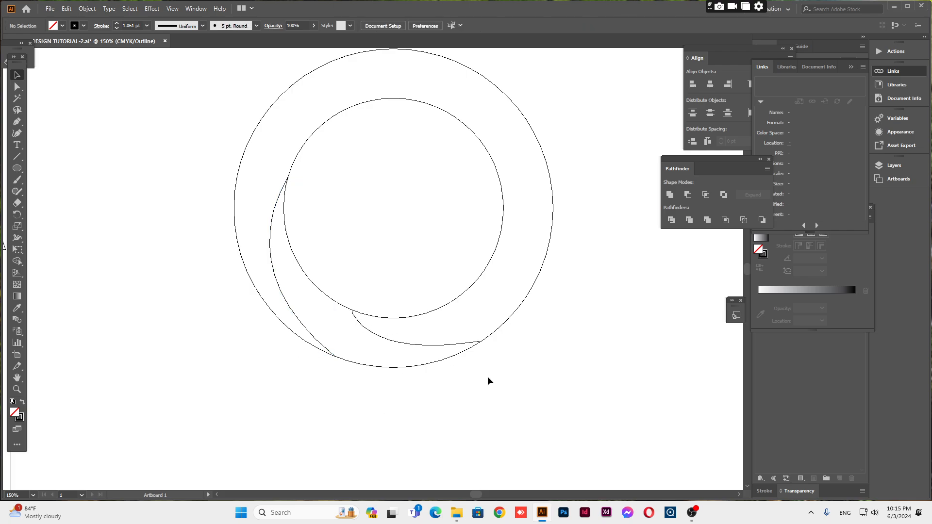
Nudge the lower curve and stretch it slightly upward so its ends touch the inner and outer circles.
{"action": "key", "text": "ctrl+plus"}
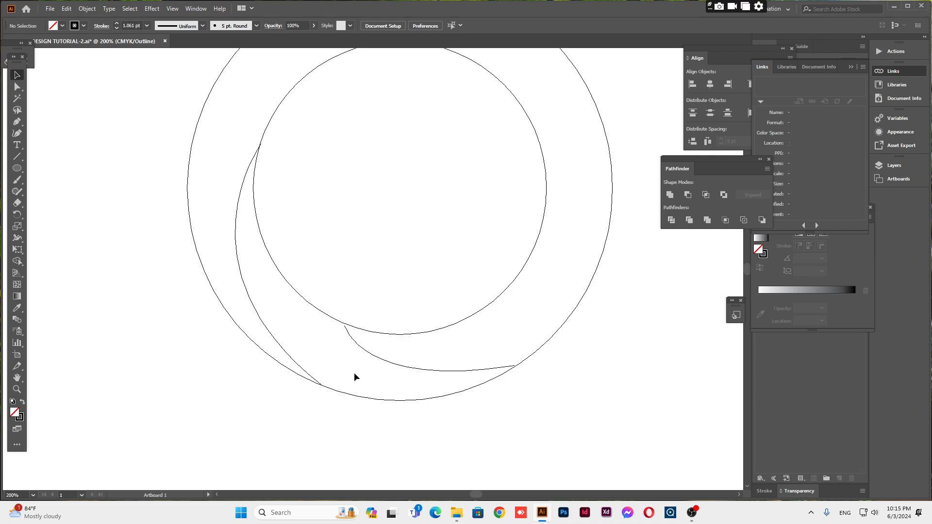
{"action": "left_click", "coordinate": [348, 331]}
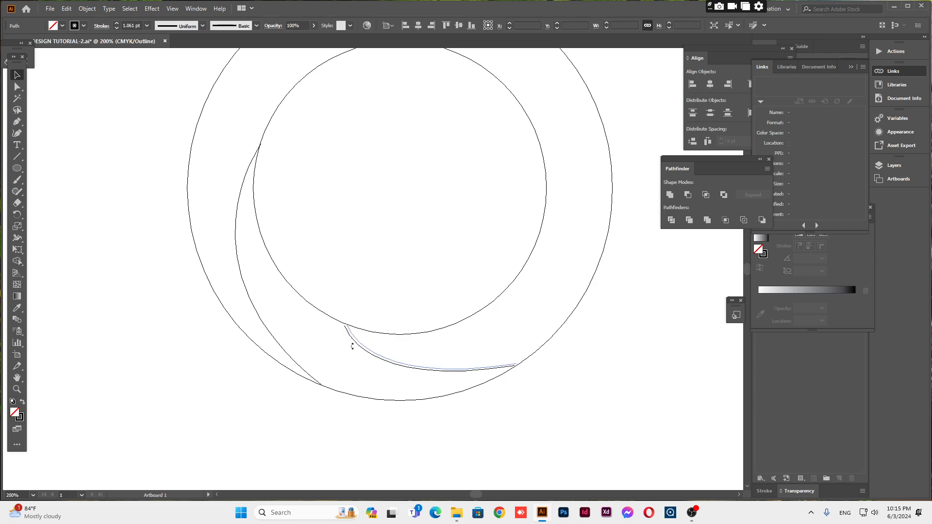
{"action": "left_click", "coordinate": [502, 442]}
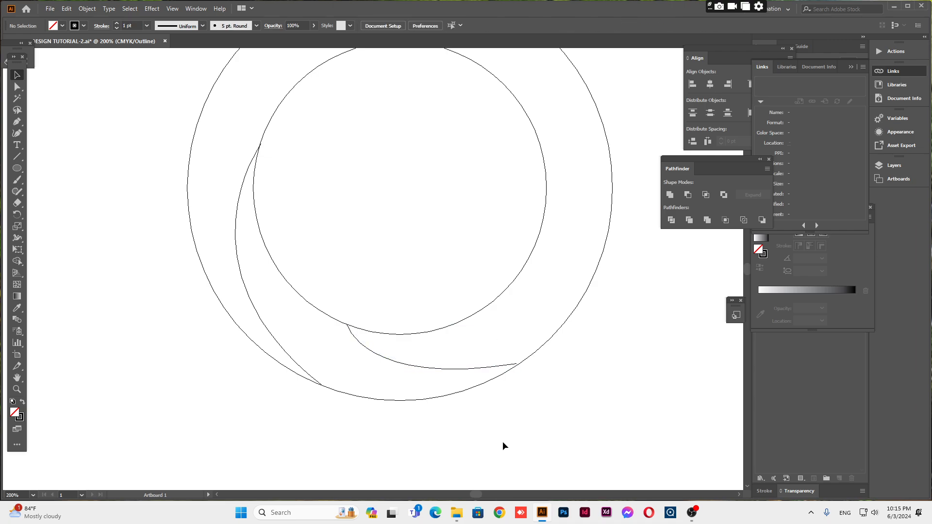
{"action": "left_click", "coordinate": [512, 366]}
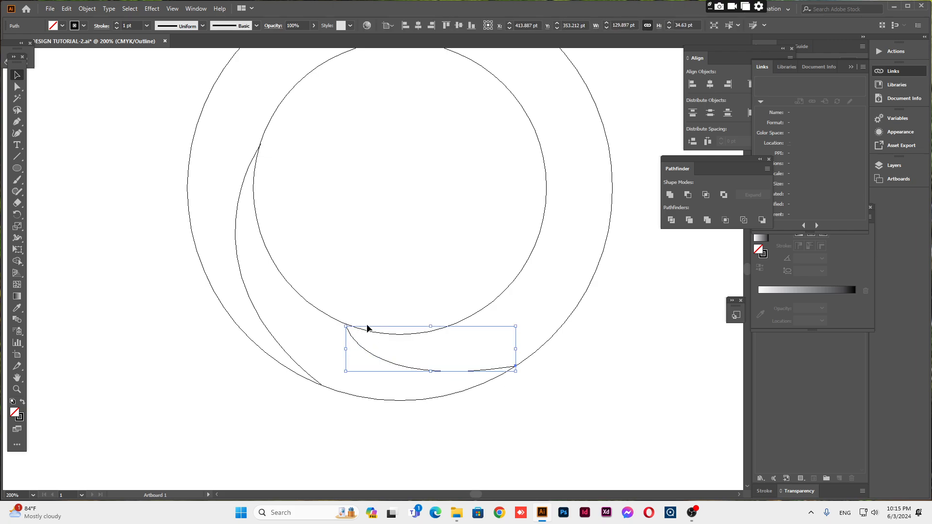
{"action": "left_click_drag", "start_coordinate": [432, 329], "coordinate": [430, 323]}
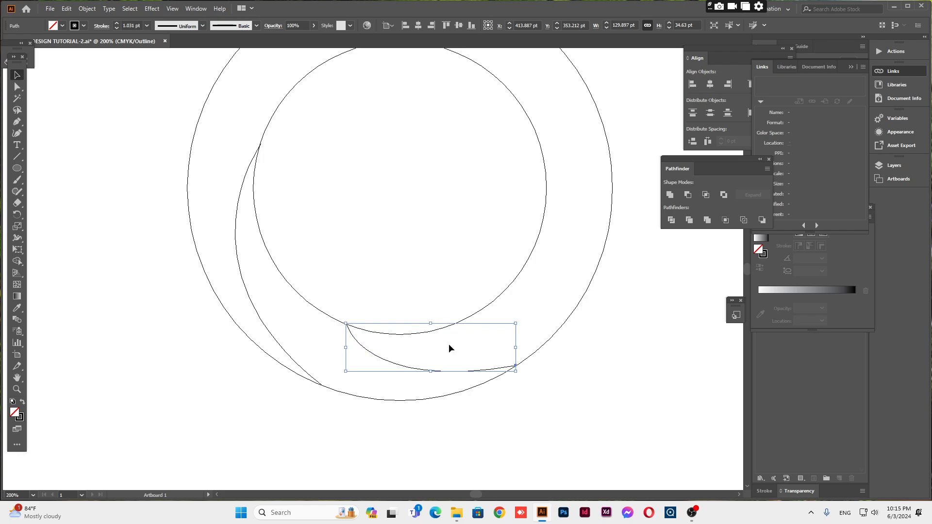
{"action": "left_click", "coordinate": [516, 399]}
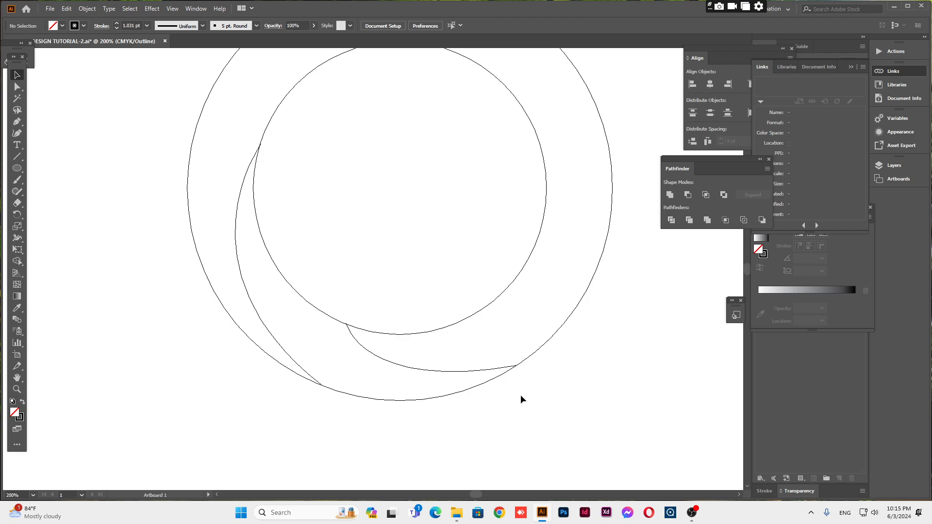
Return from outline view to the colour preview and view the whole ring with both curves at 100%.
{"action": "key", "text": "ctrl+y"}
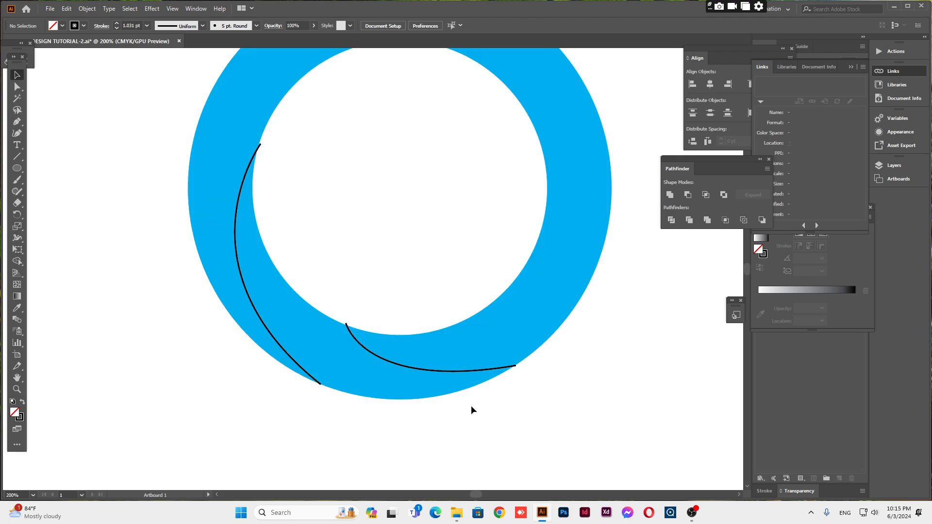
{"action": "scroll", "coordinate": [472, 410], "scroll_direction": "up", "scroll_amount": 2}
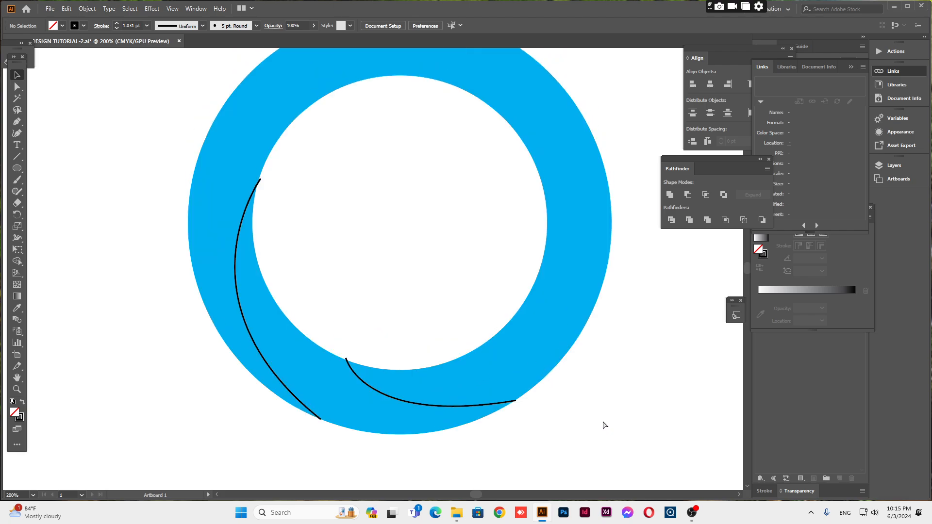
{"action": "key", "text": "ctrl+minus"}
{"action": "key", "text": "ctrl+minus"}
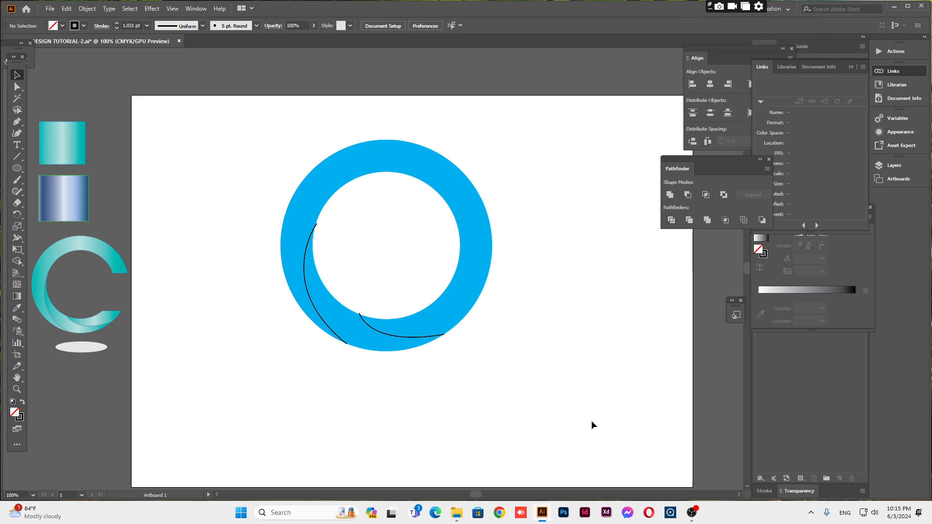
Draw a rectangle about 85 by 95 pt across the right side of the ring and fill it with red.
{"action": "left_click", "coordinate": [17, 168]}
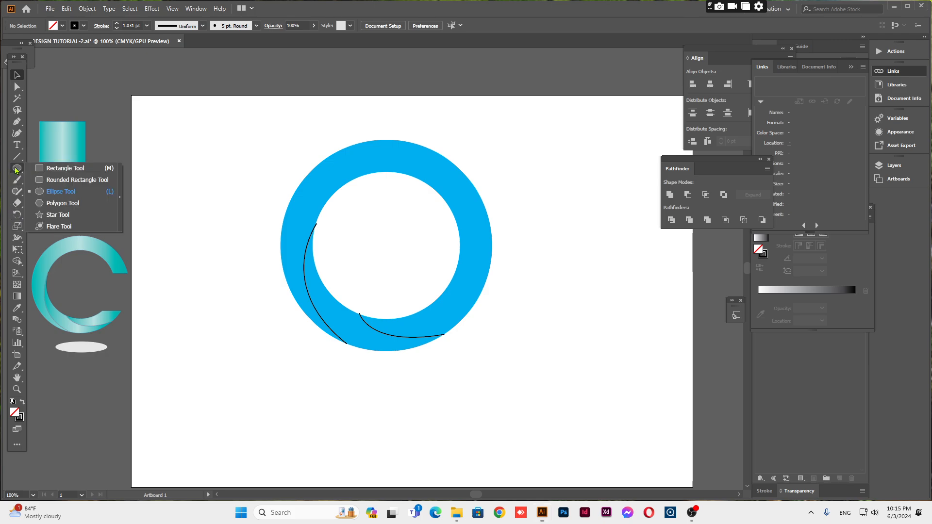
{"action": "left_click", "coordinate": [42, 169]}
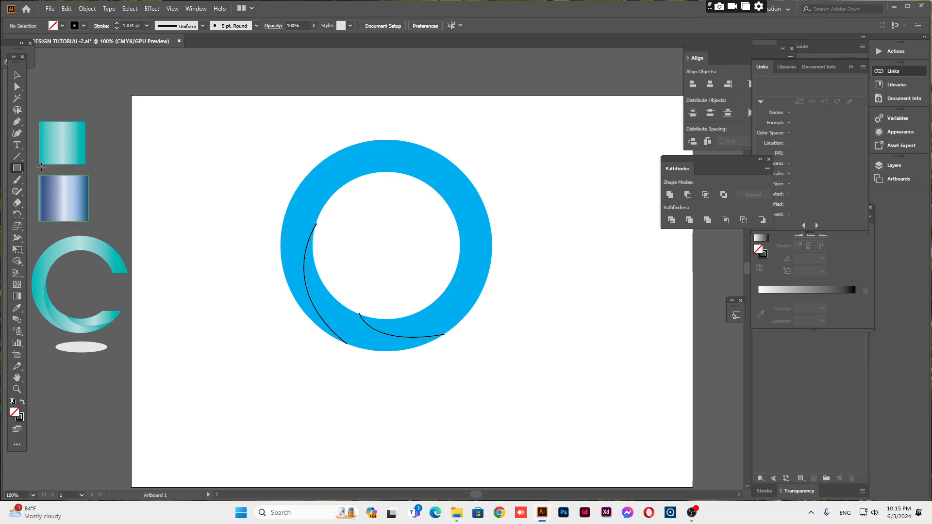
{"action": "left_click_drag", "start_coordinate": [445, 234], "coordinate": [502, 296]}
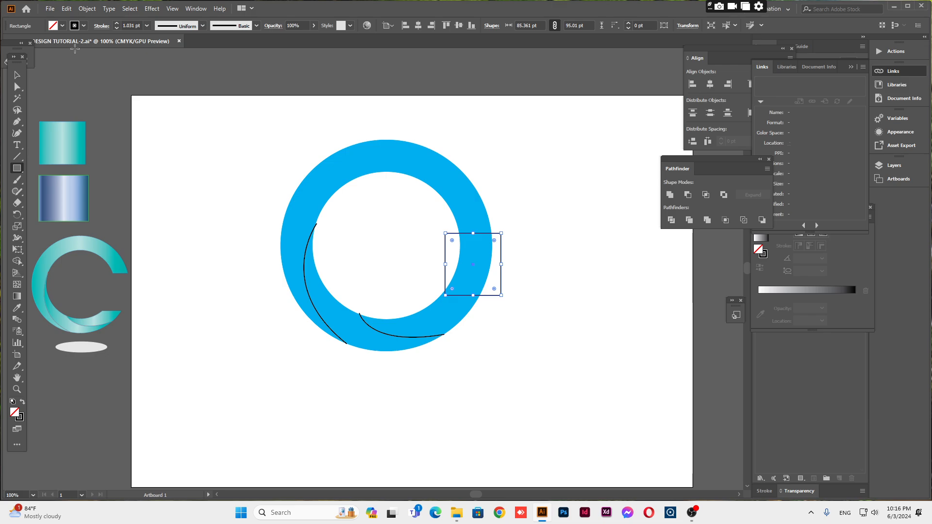
{"action": "left_click", "coordinate": [62, 25]}
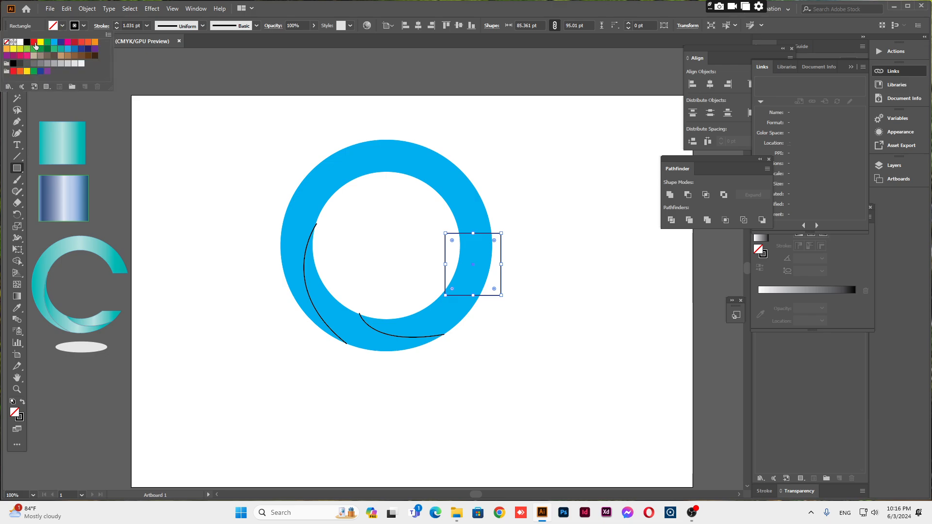
{"action": "left_click", "coordinate": [34, 42]}
{"action": "left_click", "coordinate": [163, 80]}
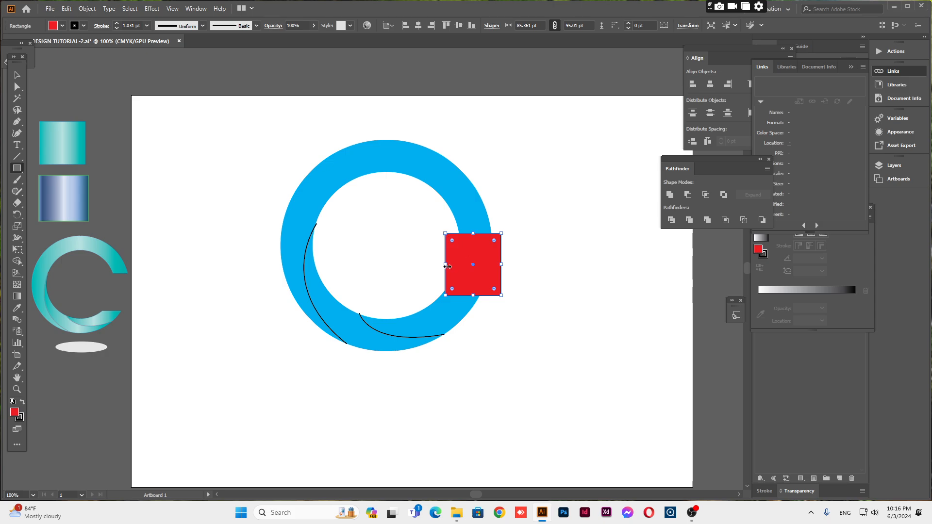
Enlarge the red rectangle to about 112 by 111 pt and shift it slightly upward over the ring.
{"action": "left_click_drag", "start_coordinate": [445, 266], "coordinate": [438, 266]}
{"action": "left_click_drag", "start_coordinate": [501, 264], "coordinate": [507, 265]}
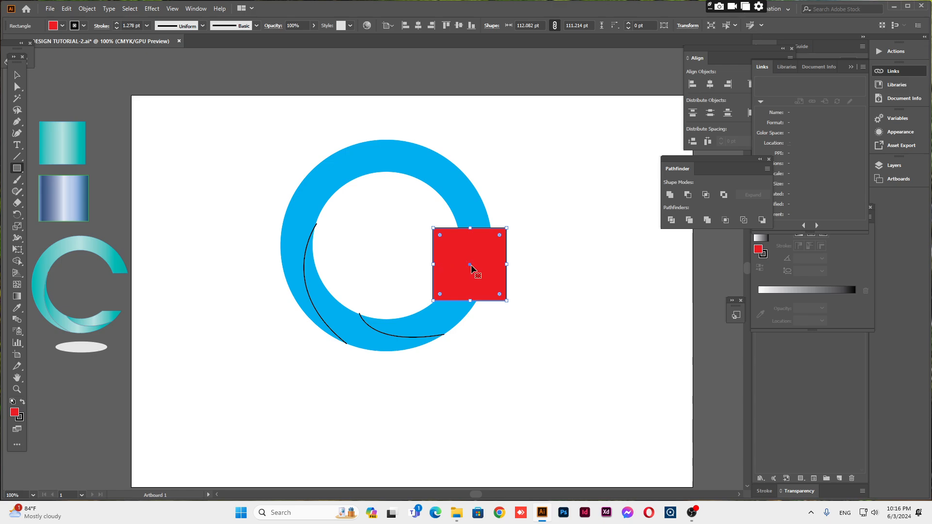
{"action": "left_click_drag", "start_coordinate": [470, 264], "coordinate": [470, 261]}
{"action": "left_click", "coordinate": [526, 294]}
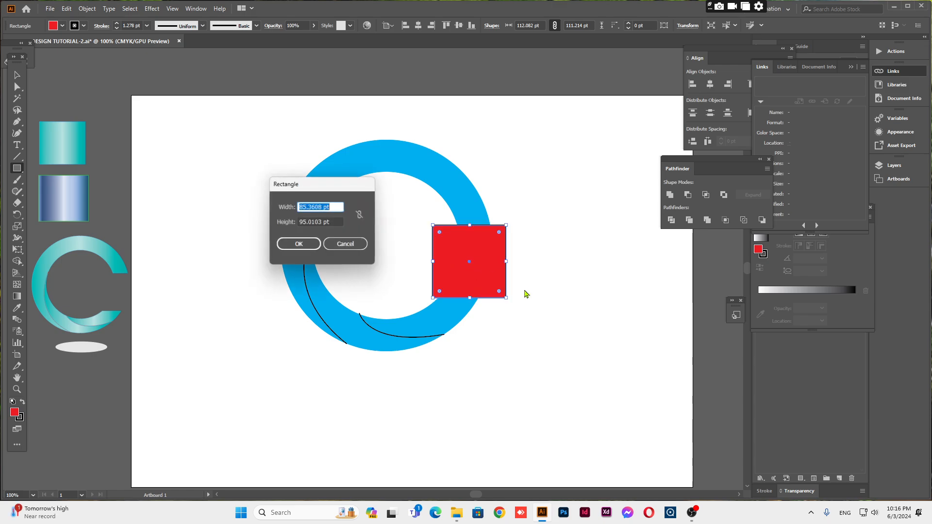
{"action": "key", "text": "Escape"}
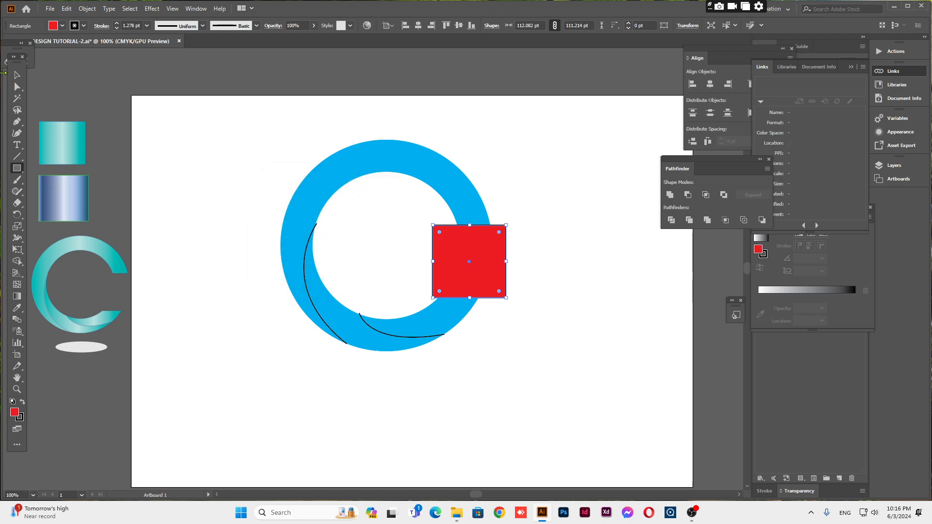
Remove the black stroke from the red rectangle by setting its stroke to None.
{"action": "left_click", "coordinate": [16, 75]}
{"action": "left_click", "coordinate": [549, 354]}
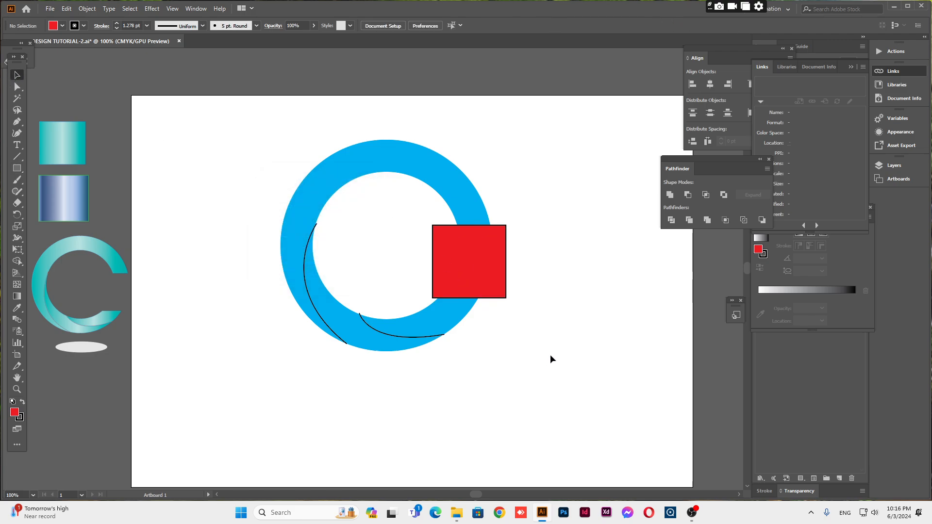
{"action": "left_click", "coordinate": [486, 262]}
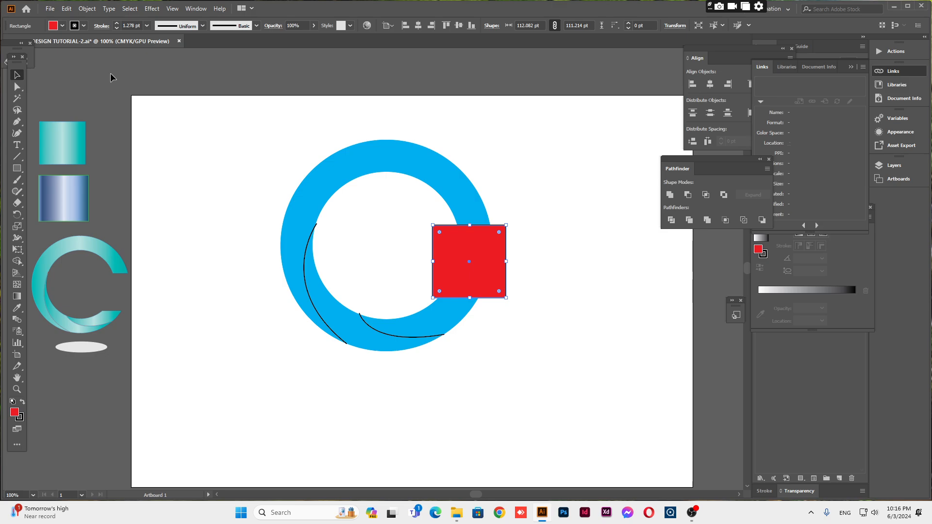
{"action": "left_click", "coordinate": [83, 26]}
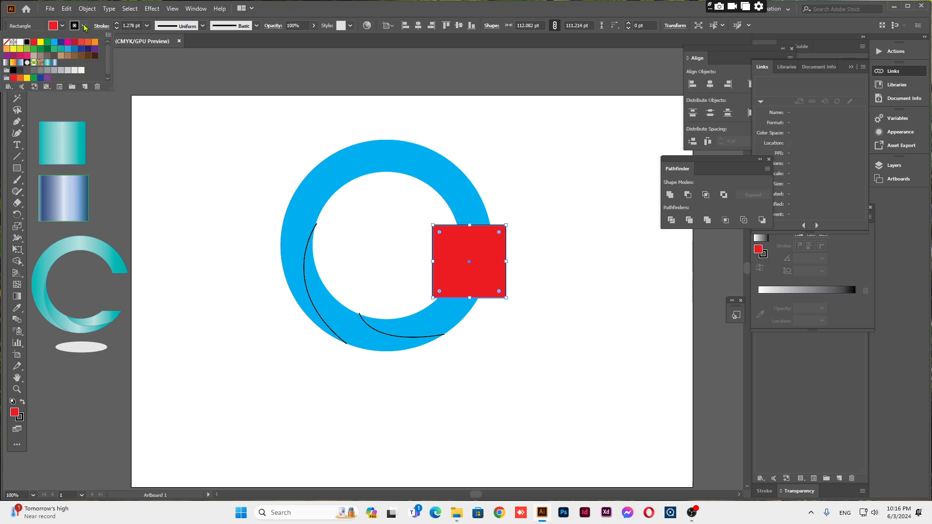
{"action": "left_click", "coordinate": [7, 43]}
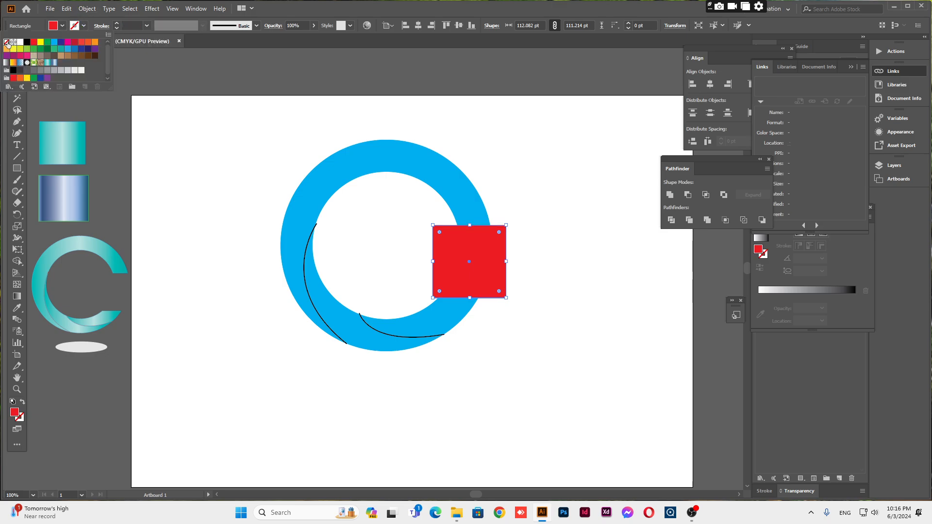
{"action": "left_click", "coordinate": [507, 280]}
Expand the fill and stroke of the red rectangle, the lower curve and the ring together.
{"action": "left_click", "coordinate": [492, 275]}
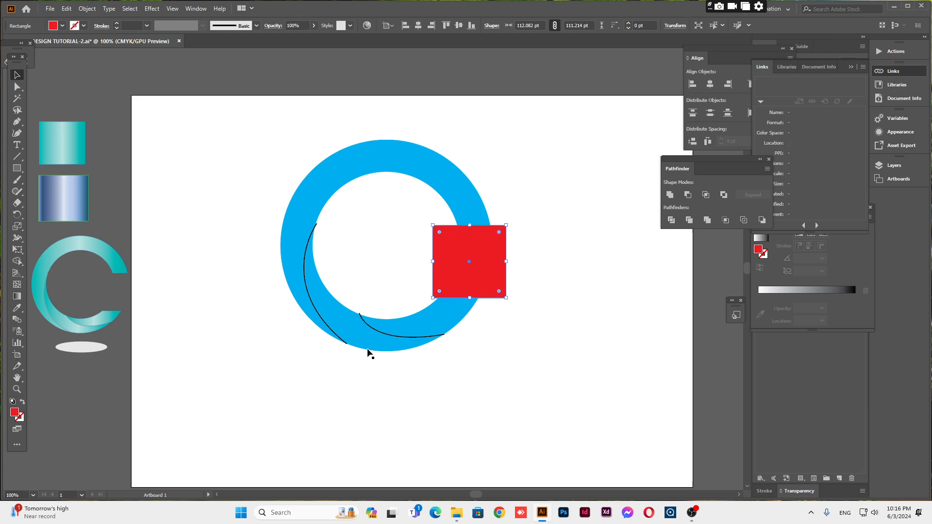
{"action": "left_click", "coordinate": [392, 335], "text": "shift"}
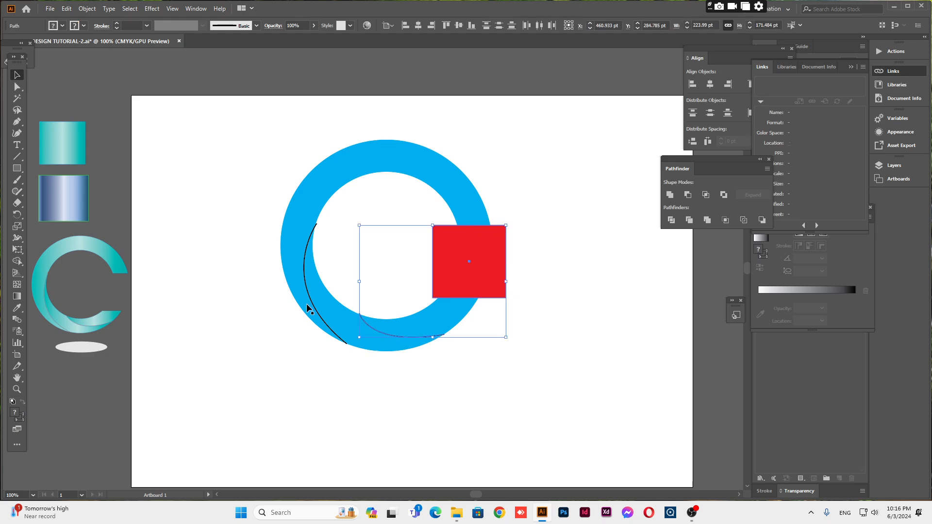
{"action": "left_click", "coordinate": [305, 286], "text": "shift"}
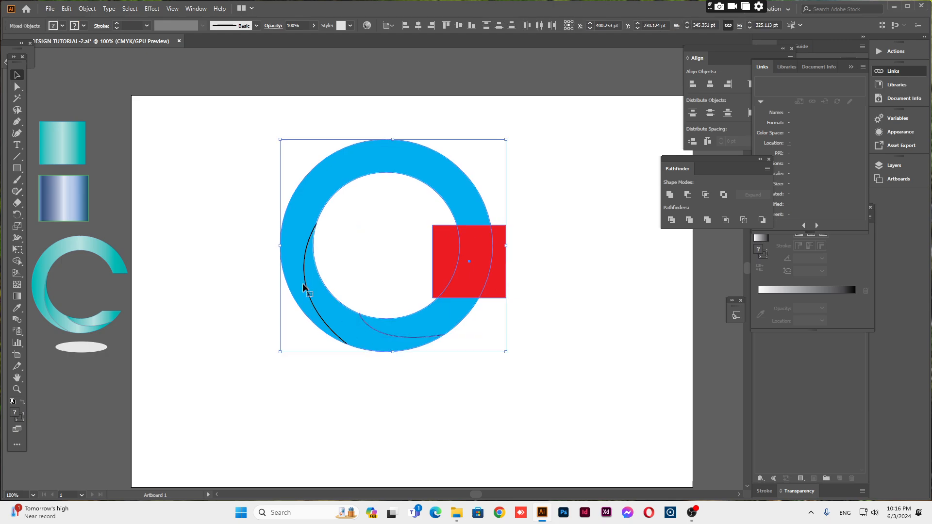
{"action": "left_click", "coordinate": [87, 8]}
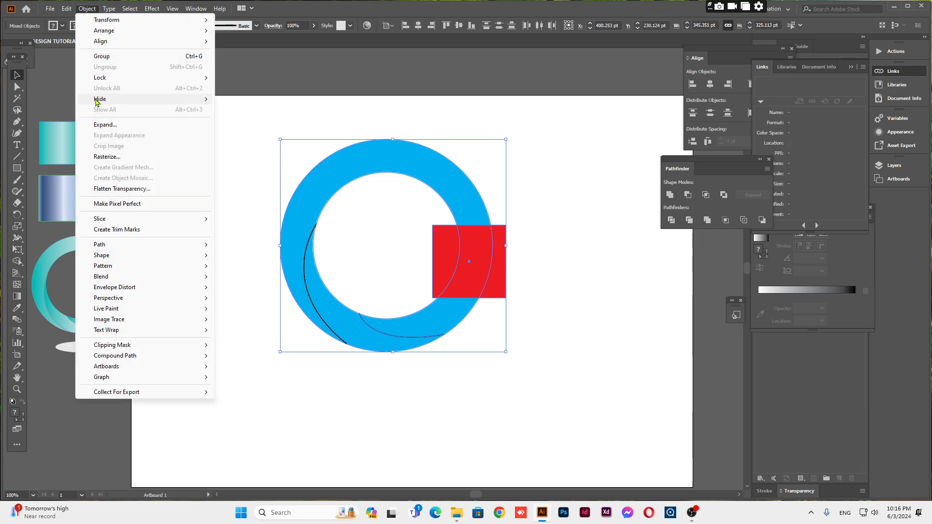
{"action": "left_click", "coordinate": [101, 126]}
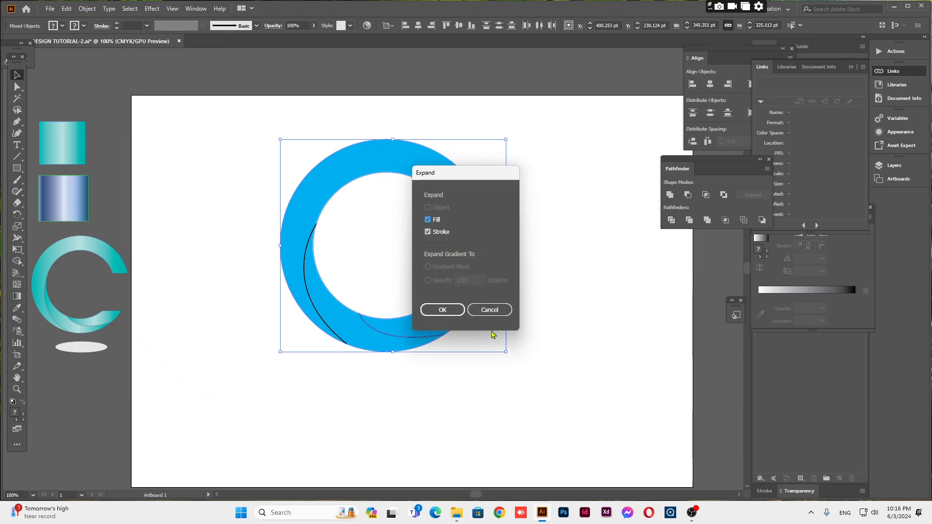
{"action": "left_click", "coordinate": [440, 309]}
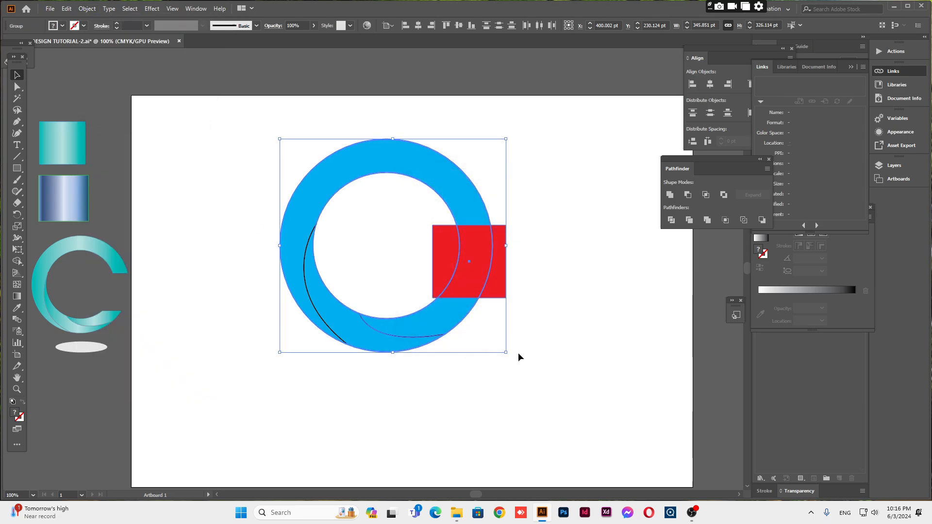
{"action": "left_click", "coordinate": [542, 375]}
Cut the red rectangle and the ring section beneath it away with Shape Builder to open the C.
{"action": "left_click", "coordinate": [500, 284]}
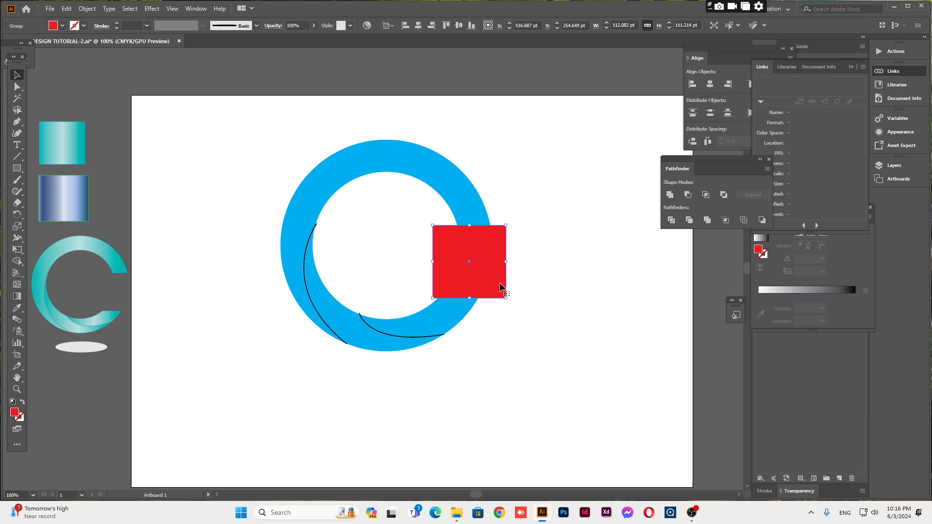
{"action": "left_click", "coordinate": [451, 179], "text": "shift"}
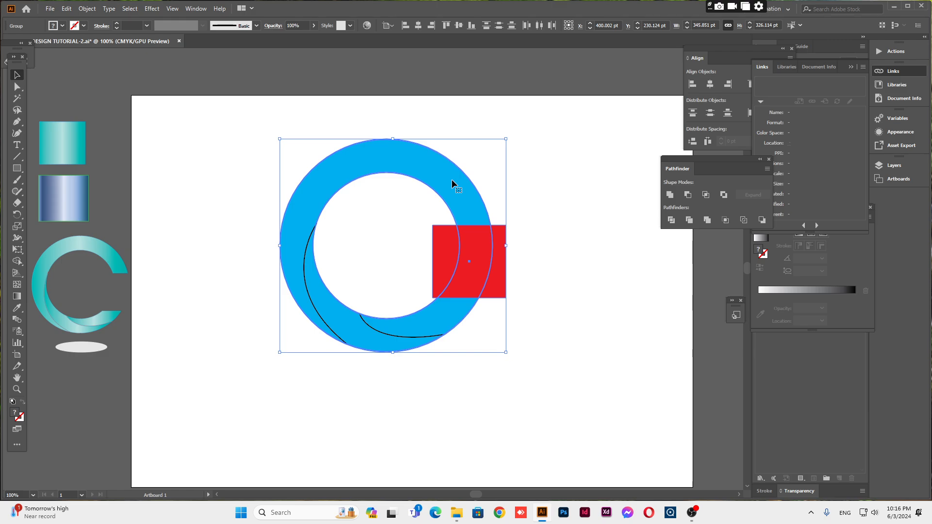
{"action": "left_click", "coordinate": [17, 262]}
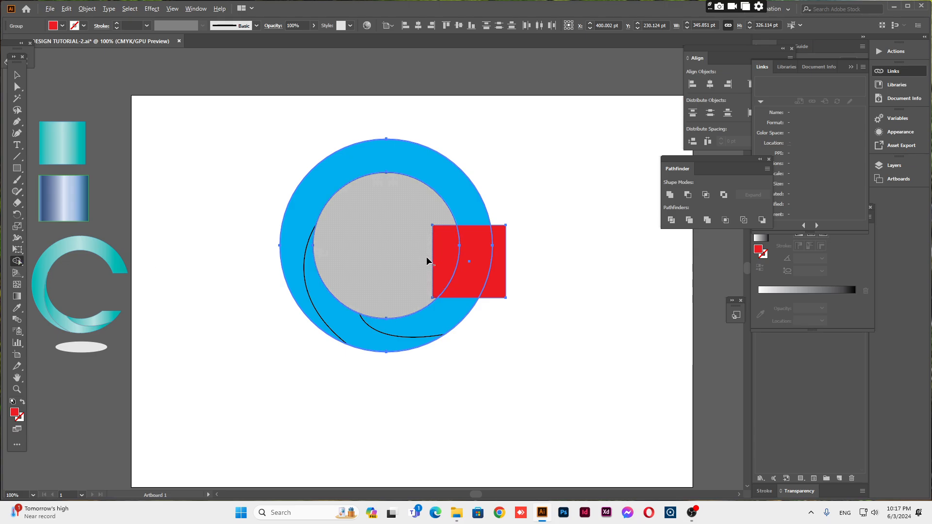
{"action": "left_click_drag", "start_coordinate": [427, 258], "coordinate": [546, 263]}
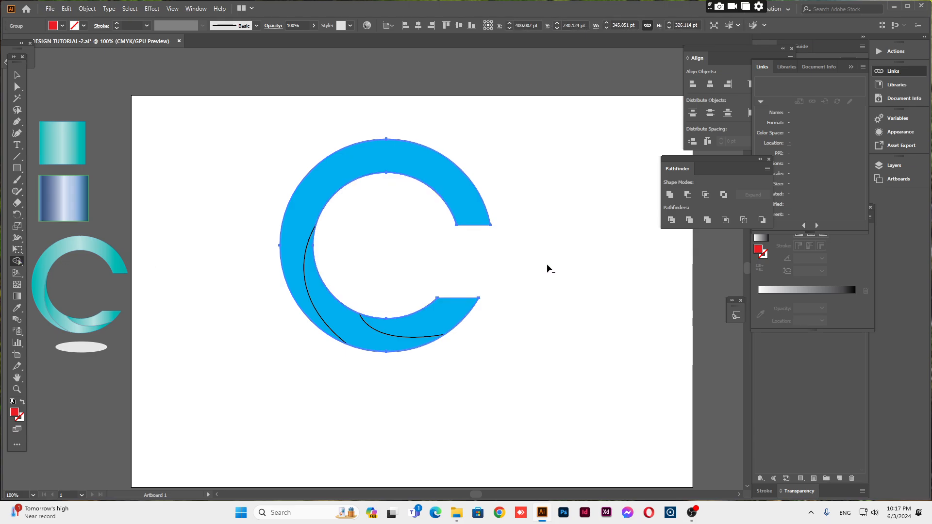
{"action": "left_click", "coordinate": [17, 77]}
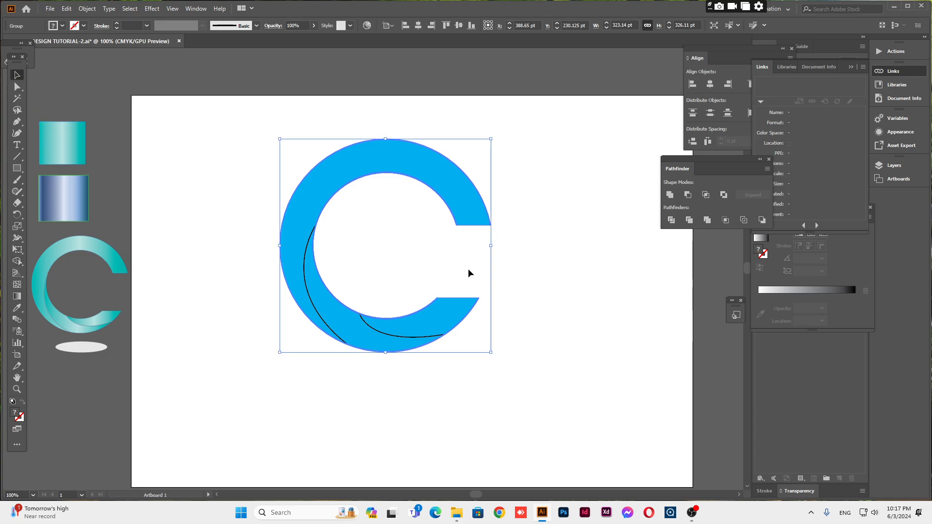
{"action": "left_click", "coordinate": [513, 305]}
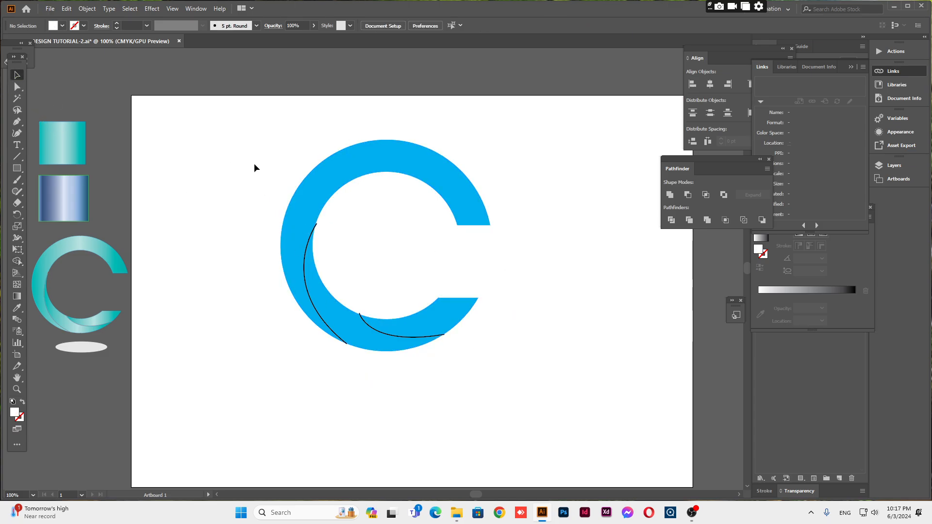
Select the C with both curves and build its upper arc as one separate cyan shape with Shape Builder.
{"action": "left_click_drag", "start_coordinate": [254, 152], "coordinate": [497, 378]}
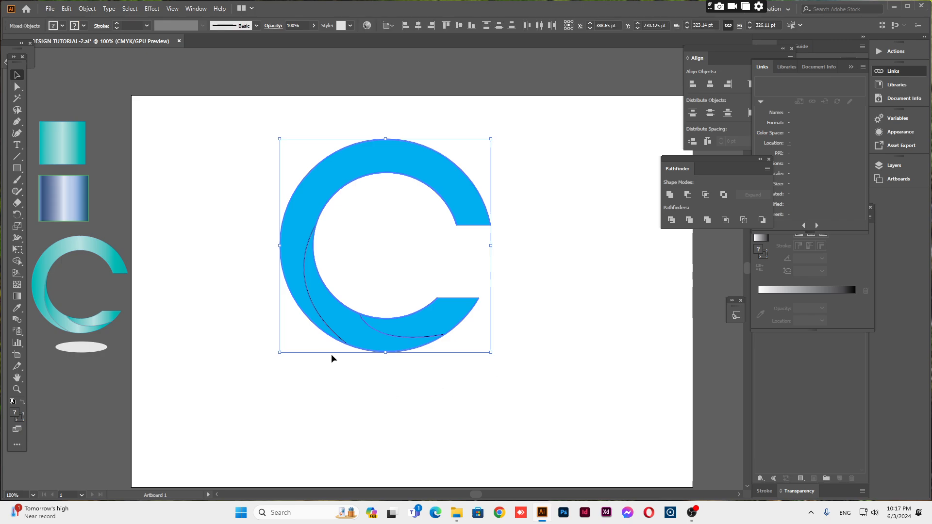
{"action": "left_click", "coordinate": [16, 262]}
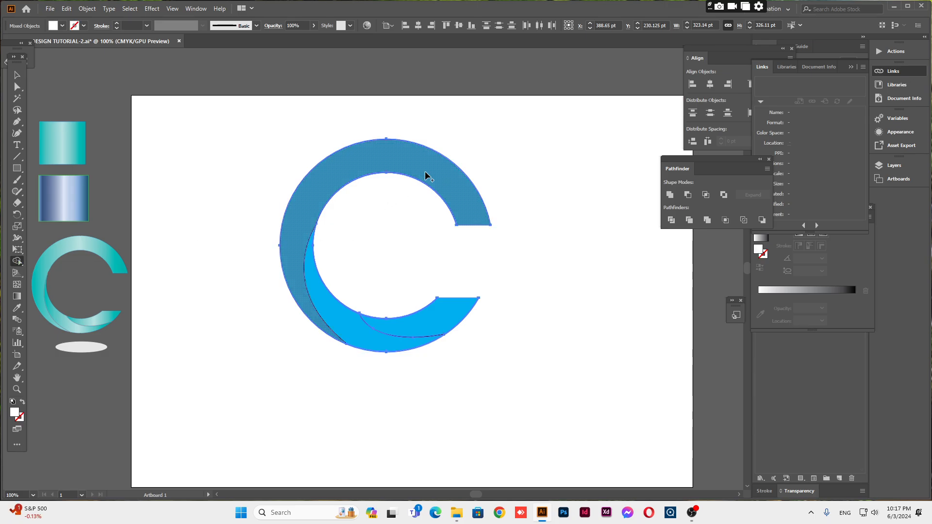
{"action": "mouse_move", "coordinate": [423, 170]}
{"action": "left_mouse_down"}
{"action": "mouse_move", "coordinate": [404, 159]}
{"action": "mouse_move", "coordinate": [337, 164]}
{"action": "mouse_move", "coordinate": [295, 241]}
{"action": "mouse_move", "coordinate": [288, 287]}
{"action": "mouse_move", "coordinate": [309, 311]}
{"action": "left_mouse_up"}
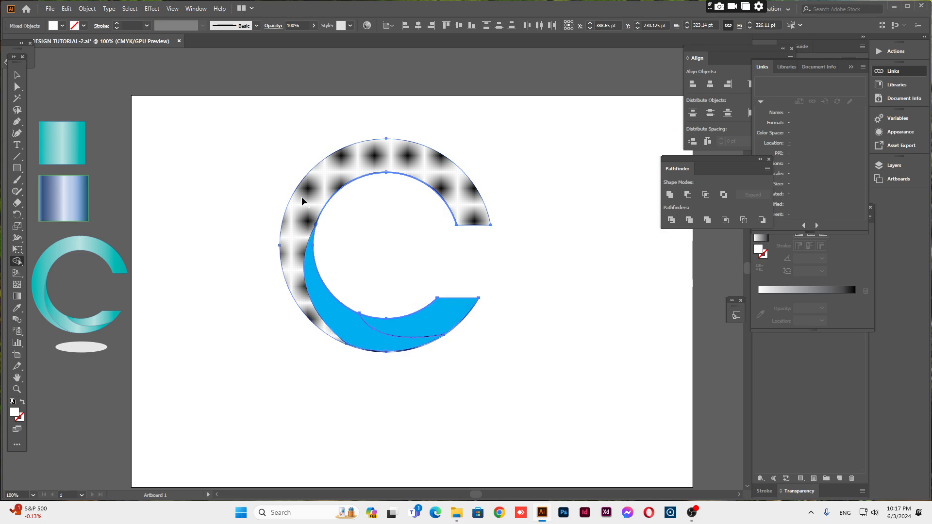
{"action": "left_click", "coordinate": [63, 26]}
{"action": "left_click", "coordinate": [54, 41]}
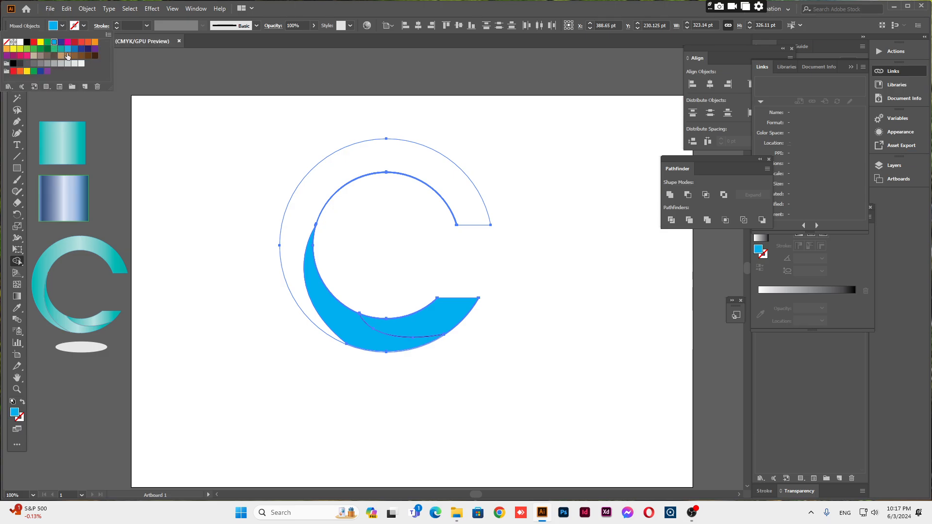
{"action": "left_click", "coordinate": [320, 185]}
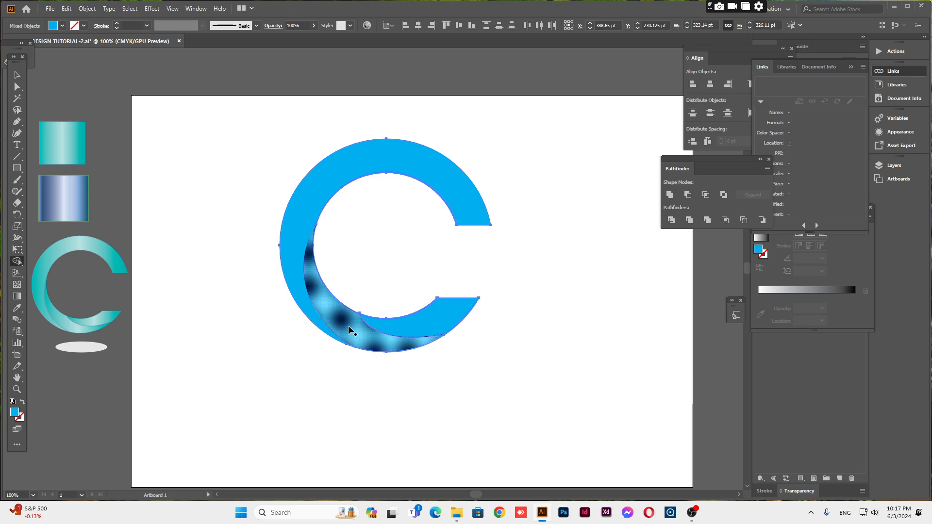
Build the lower end of the C in cyan with Shape Builder and deselect the artwork.
{"action": "mouse_move", "coordinate": [383, 322]}
{"action": "left_mouse_down"}
{"action": "mouse_move", "coordinate": [457, 314]}
{"action": "mouse_move", "coordinate": [469, 323]}
{"action": "left_mouse_up"}
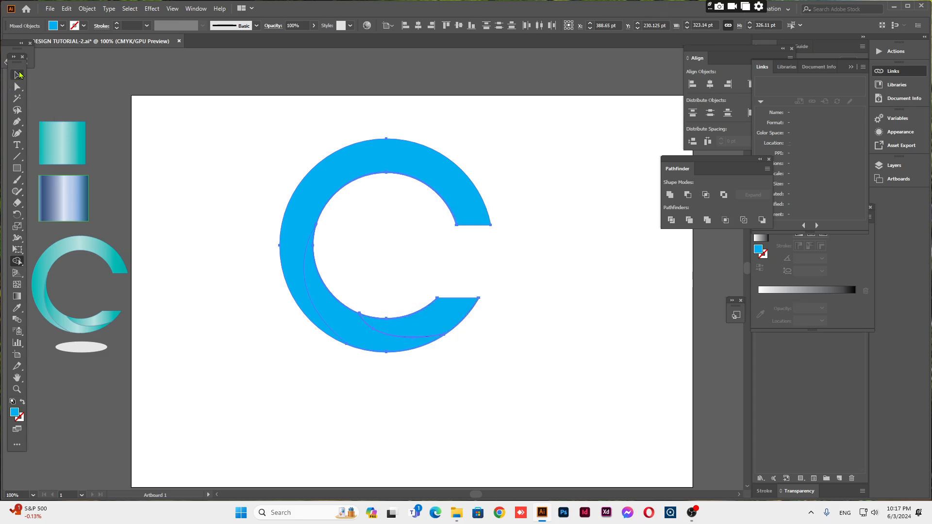
{"action": "left_click", "coordinate": [17, 75]}
{"action": "left_click", "coordinate": [211, 131]}
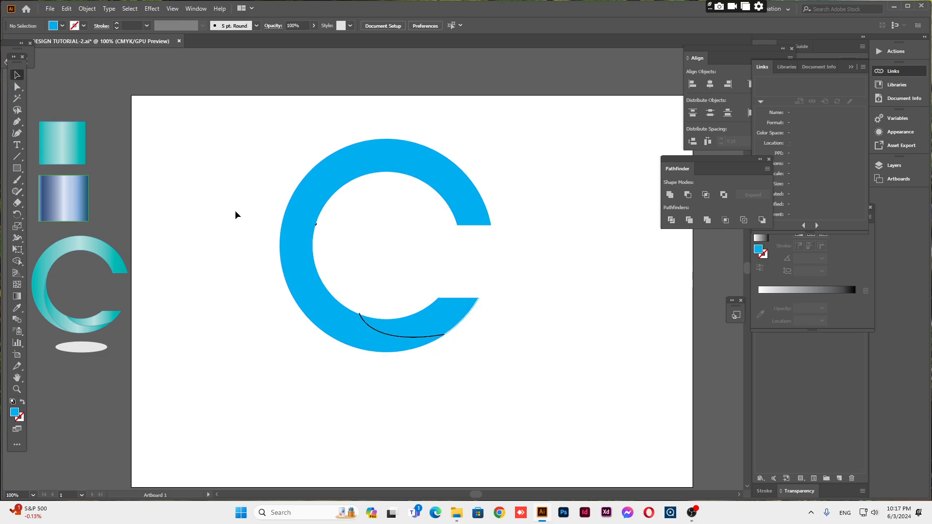
Try to expand the lower black curve on the C.
{"action": "left_click", "coordinate": [386, 336]}
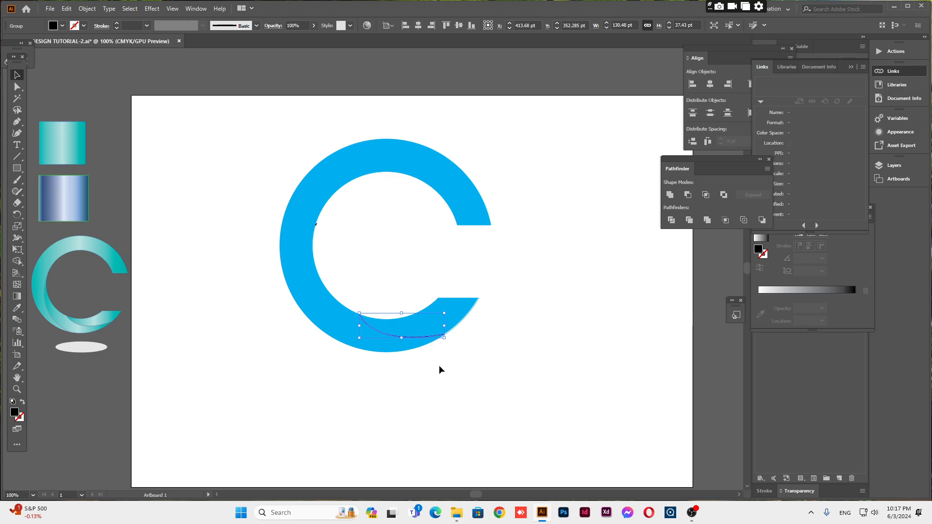
{"action": "left_click", "coordinate": [86, 9]}
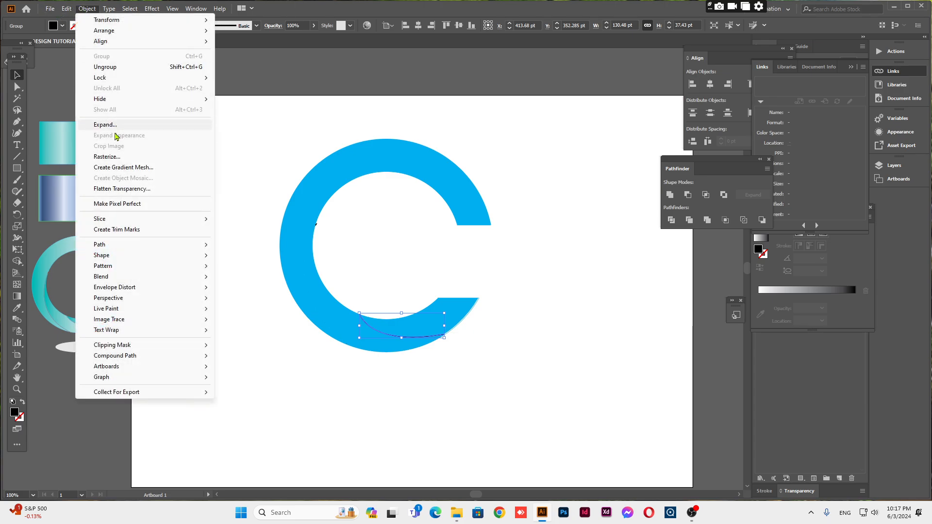
{"action": "left_click", "coordinate": [108, 125]}
{"action": "left_click", "coordinate": [85, 9]}
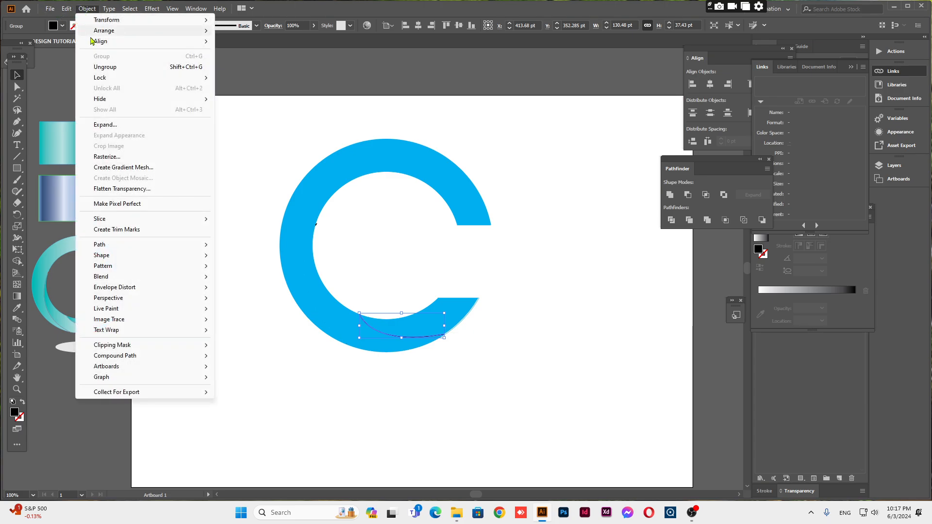
{"action": "left_click", "coordinate": [106, 125]}
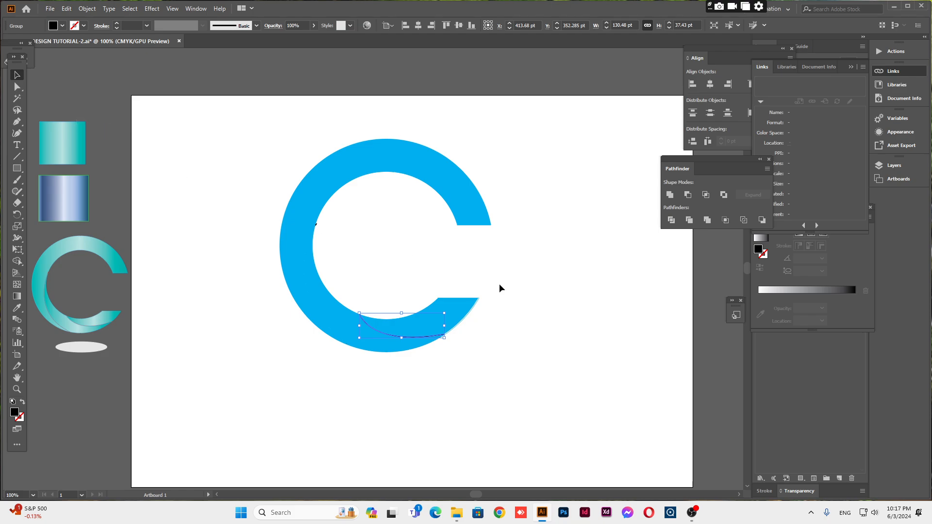
{"action": "left_click", "coordinate": [507, 297]}
{"action": "left_click", "coordinate": [343, 329]}
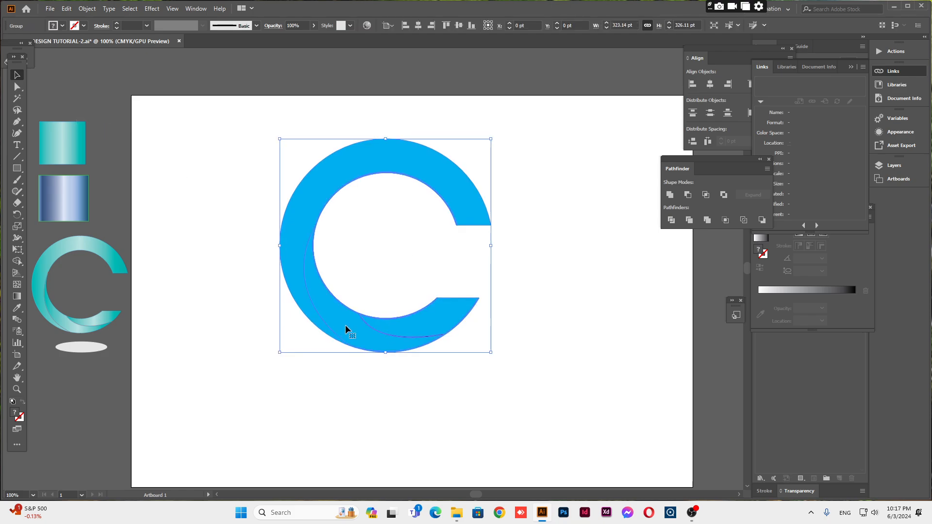
{"action": "left_click", "coordinate": [456, 397]}
{"action": "left_click", "coordinate": [406, 342]}
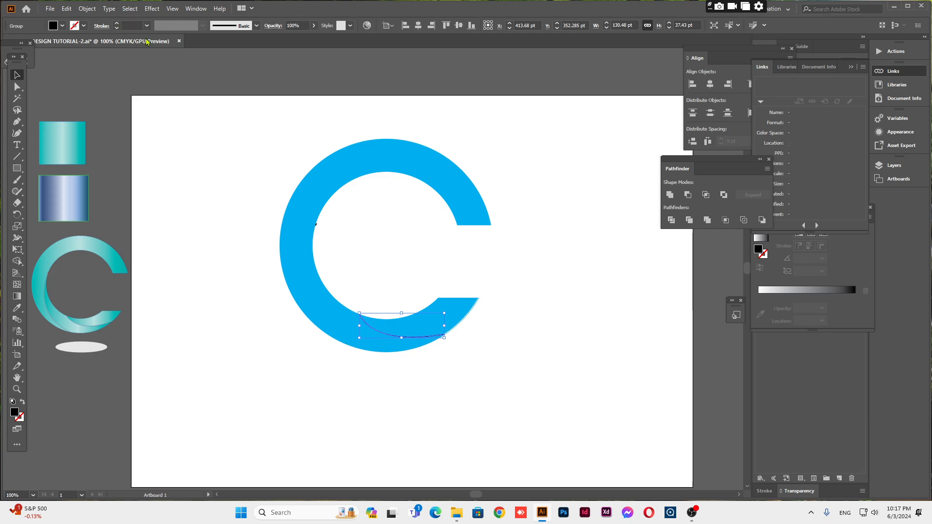
{"action": "left_click", "coordinate": [602, 321]}
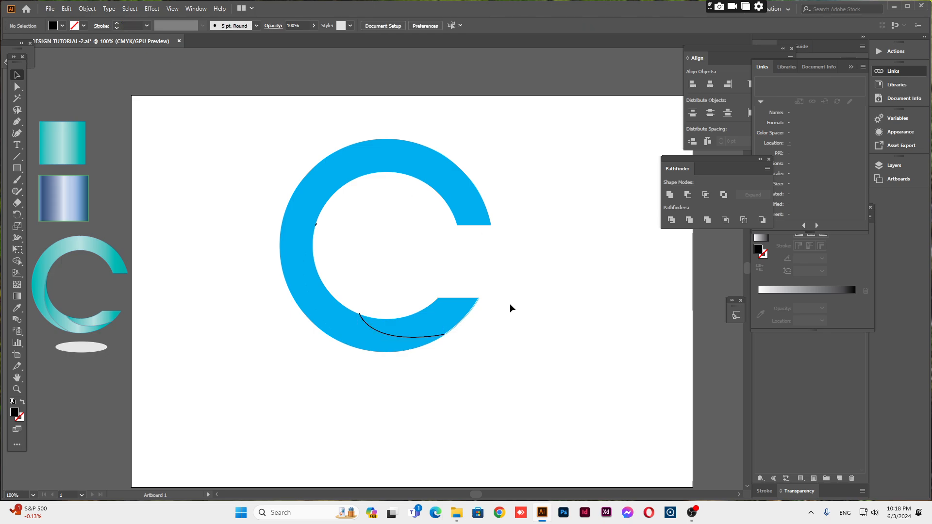
{"action": "left_click", "coordinate": [463, 323]}
{"action": "left_click", "coordinate": [519, 363]}
Ungroup the merged C and check its lower curve and lower end as separate pieces.
{"action": "left_click", "coordinate": [297, 233]}
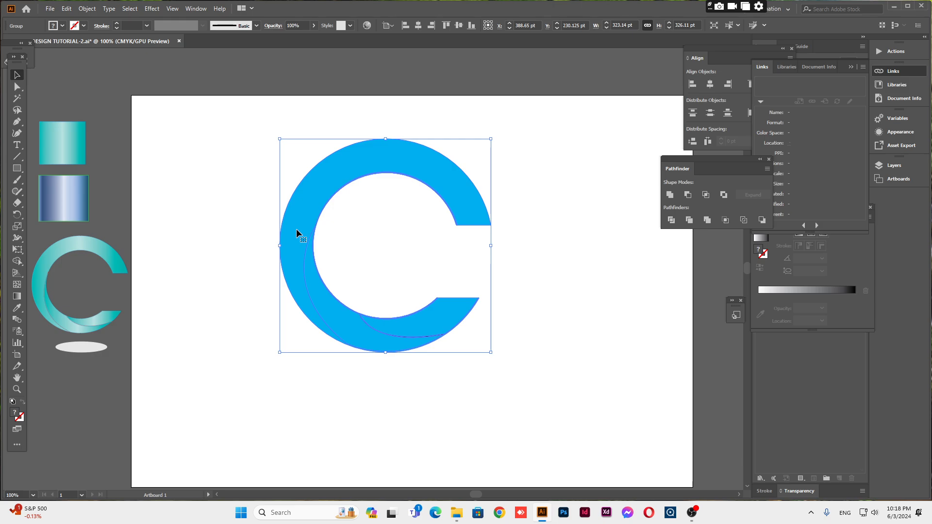
{"action": "right_click", "coordinate": [297, 234]}
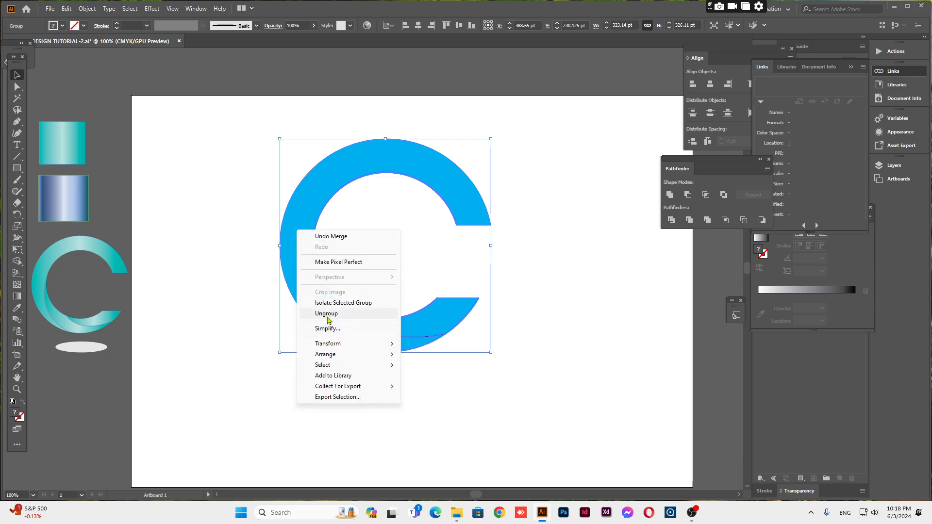
{"action": "left_click", "coordinate": [326, 314]}
{"action": "left_click", "coordinate": [479, 436]}
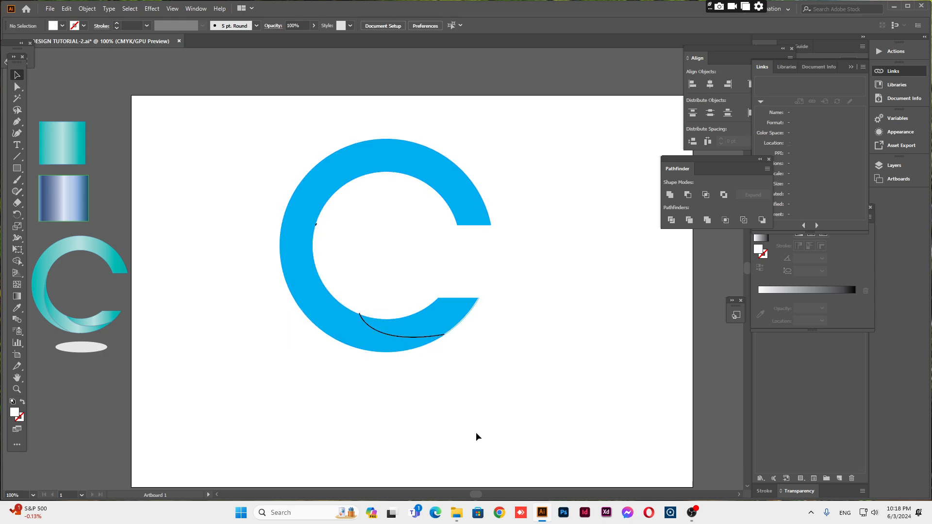
{"action": "left_click", "coordinate": [377, 332]}
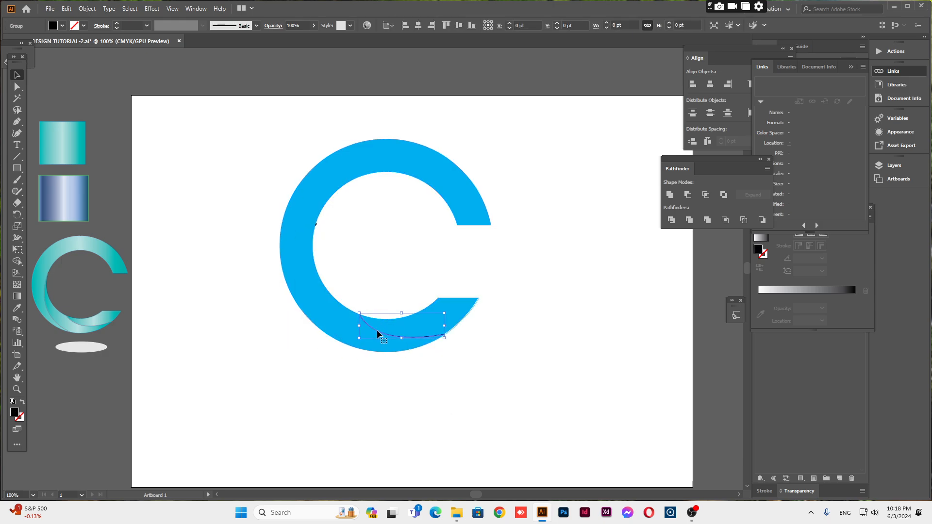
{"action": "left_click", "coordinate": [446, 367]}
{"action": "left_click", "coordinate": [430, 324]}
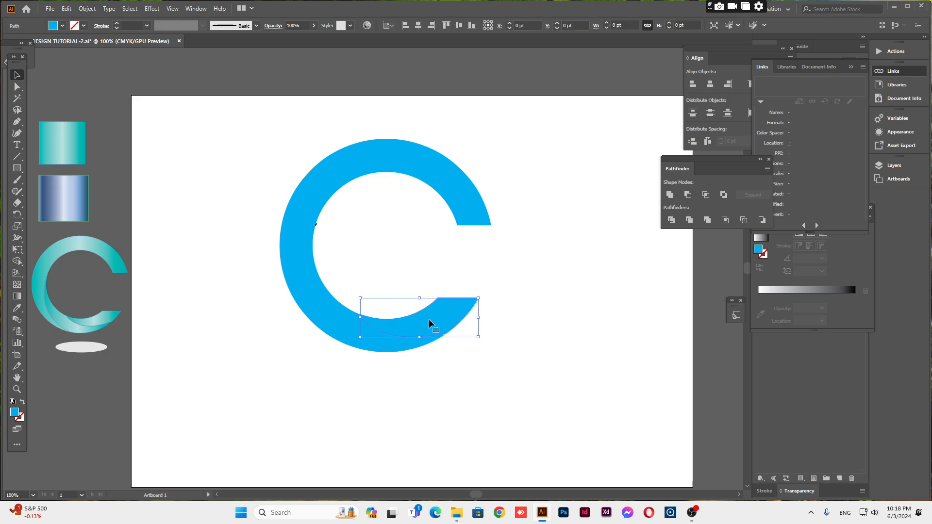
{"action": "left_click", "coordinate": [458, 356]}
{"action": "left_click", "coordinate": [457, 326]}
{"action": "left_click", "coordinate": [492, 343]}
Undo the ungrouping of the C and clear the selection.
{"action": "key", "text": "ctrl+z"}
{"action": "key", "text": "ctrl+z"}
{"action": "key", "text": "ctrl+z"}
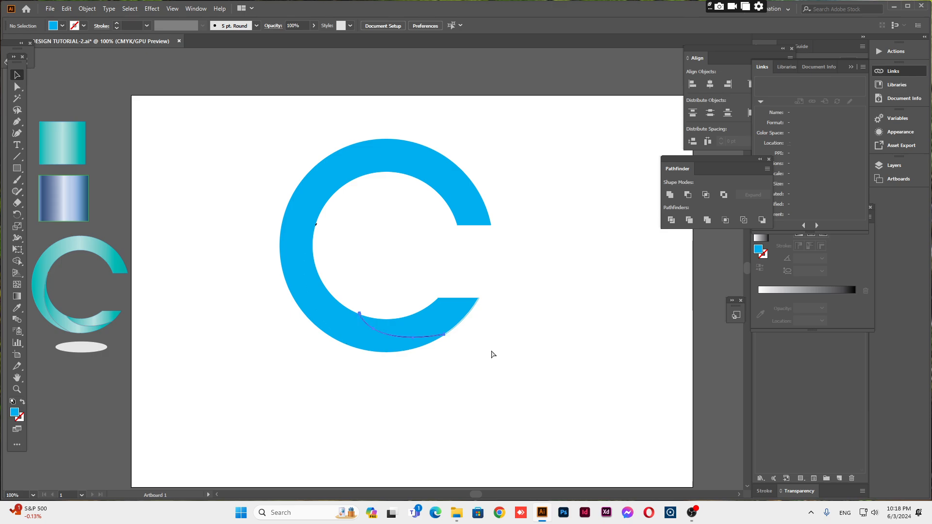
{"action": "left_click", "coordinate": [505, 356]}
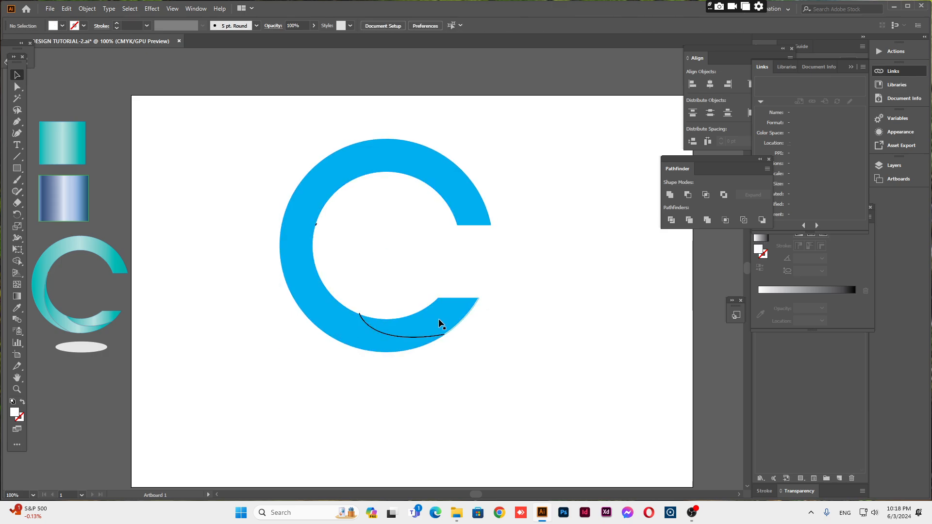
Ungroup the merged C into separate pieces and deselect them.
{"action": "left_click", "coordinate": [427, 325]}
{"action": "right_click", "coordinate": [427, 326]}
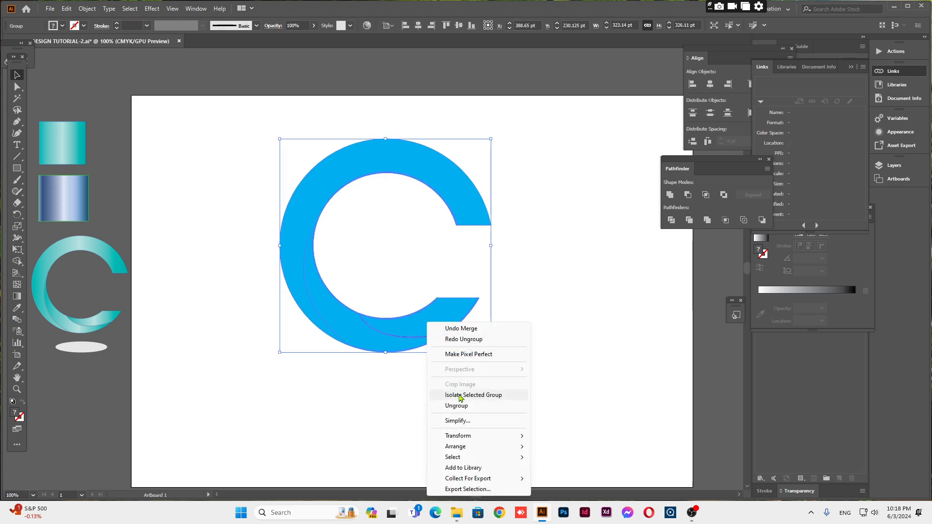
{"action": "left_click", "coordinate": [462, 405]}
{"action": "left_click", "coordinate": [561, 367]}
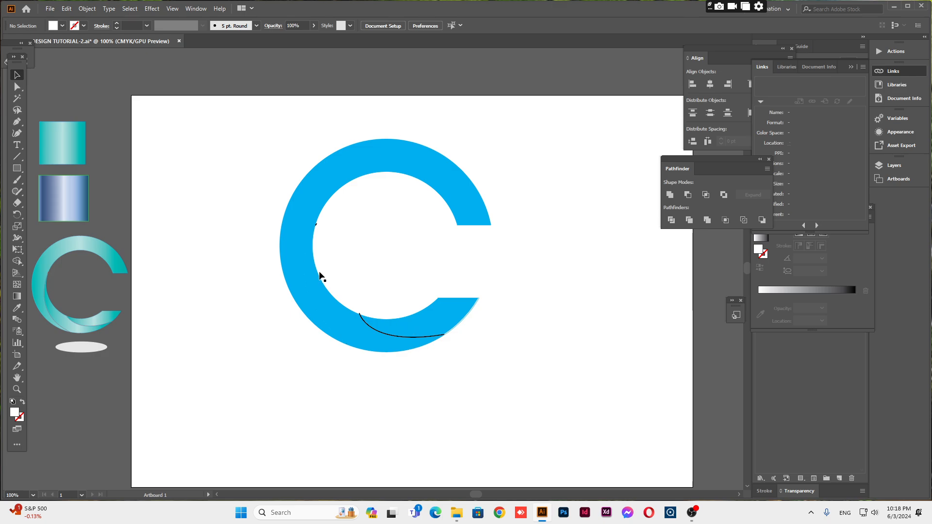
Apply the sample C's teal gradient to the large upper arc with the Eyedropper and deselect it.
{"action": "left_click", "coordinate": [294, 236]}
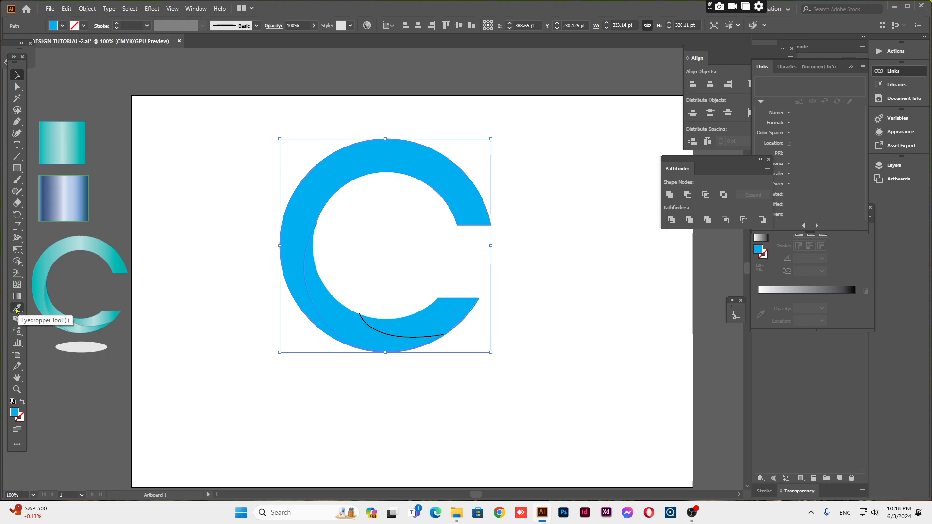
{"action": "left_click", "coordinate": [16, 309]}
{"action": "left_click", "coordinate": [85, 241]}
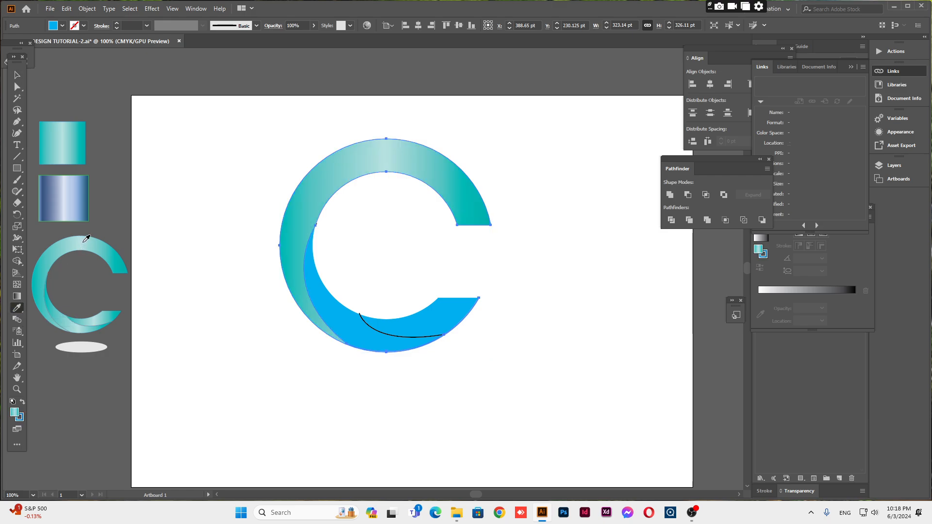
{"action": "left_click", "coordinate": [17, 75]}
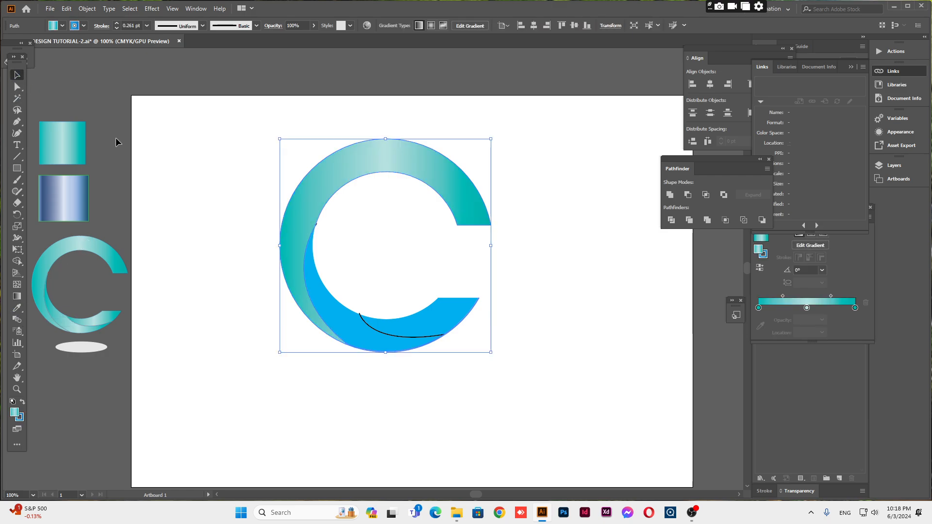
{"action": "left_click", "coordinate": [279, 311]}
Copy the sample's teal gradient onto the C's middle crescent with the Eyedropper and deselect it.
{"action": "left_click", "coordinate": [325, 305]}
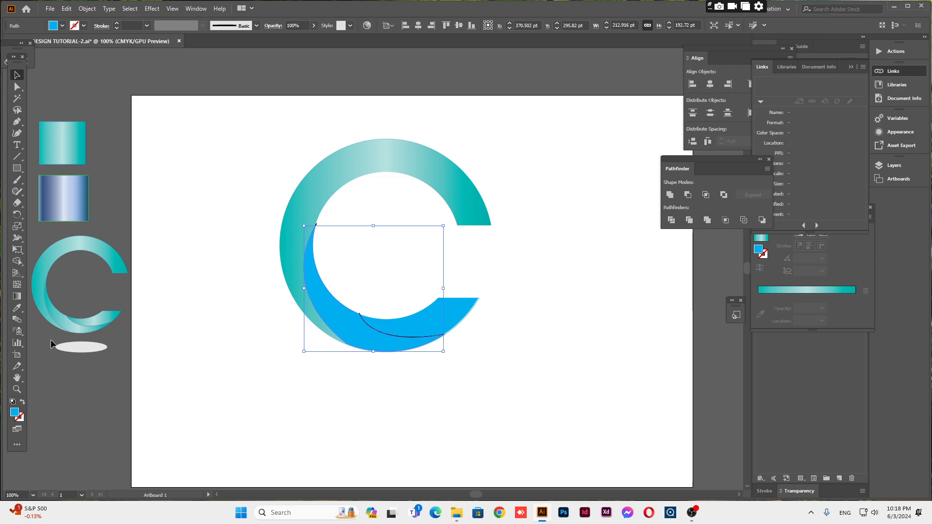
{"action": "left_click", "coordinate": [17, 309]}
{"action": "left_click", "coordinate": [66, 319]}
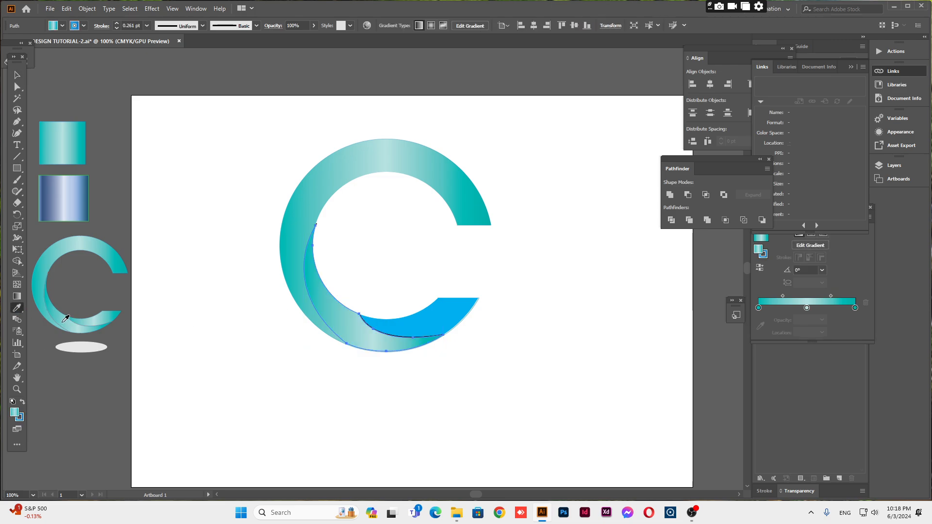
{"action": "left_click", "coordinate": [17, 75]}
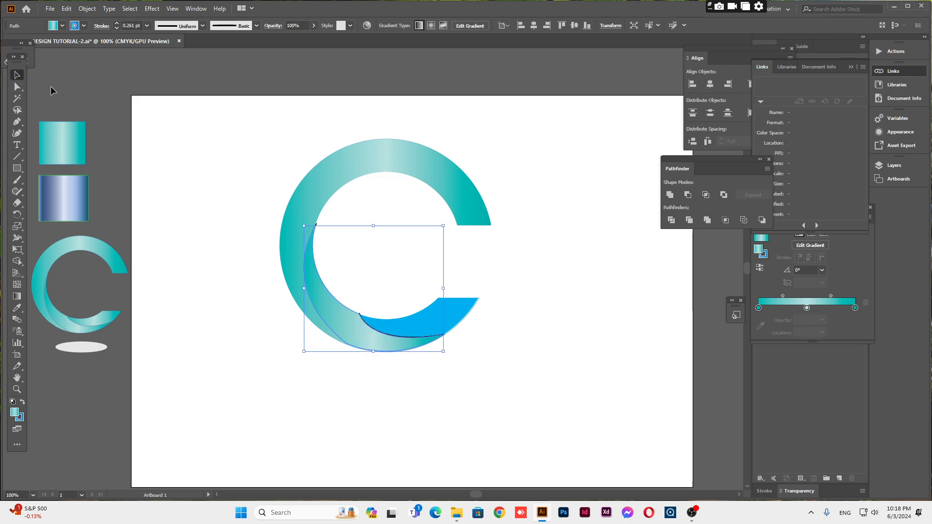
{"action": "left_click", "coordinate": [181, 188]}
Copy the sample's teal gradient onto the C's lower end piece with the Eyedropper and deselect it.
{"action": "left_click", "coordinate": [442, 323]}
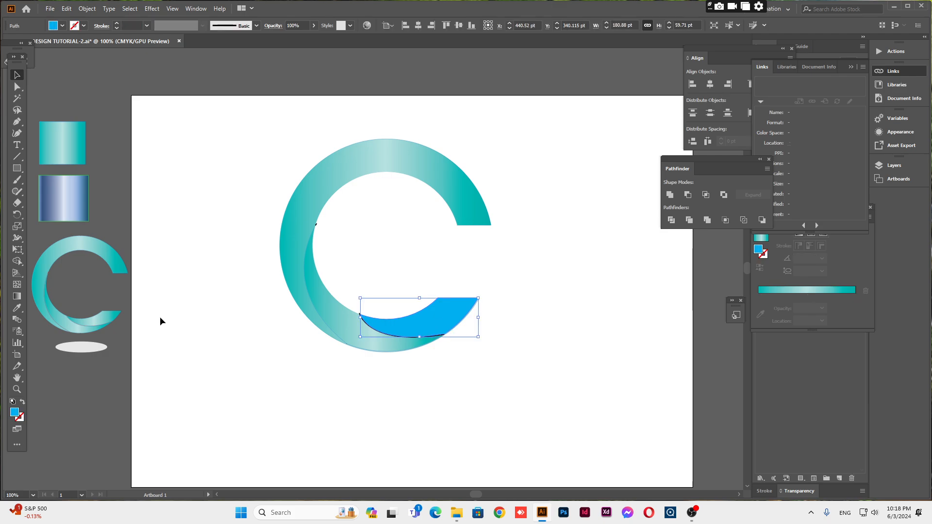
{"action": "left_click", "coordinate": [16, 308]}
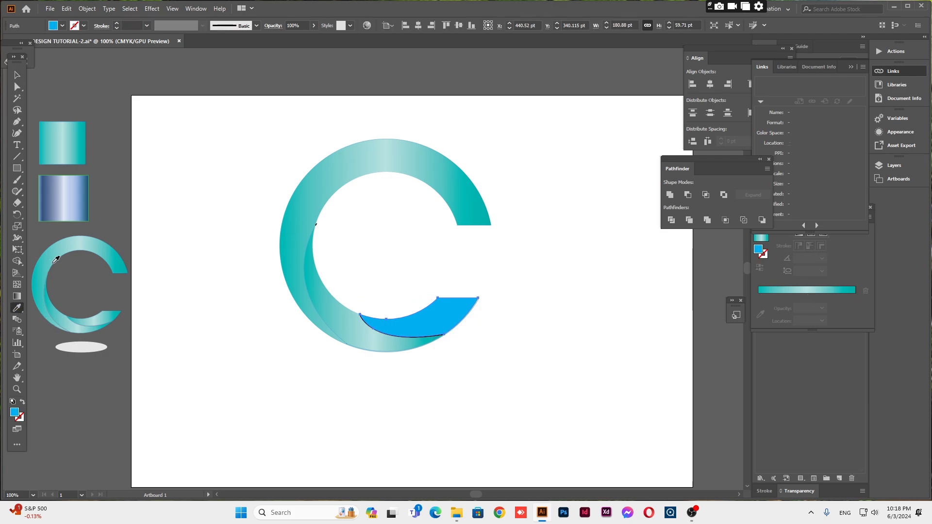
{"action": "left_click", "coordinate": [99, 315]}
{"action": "key", "text": "v"}
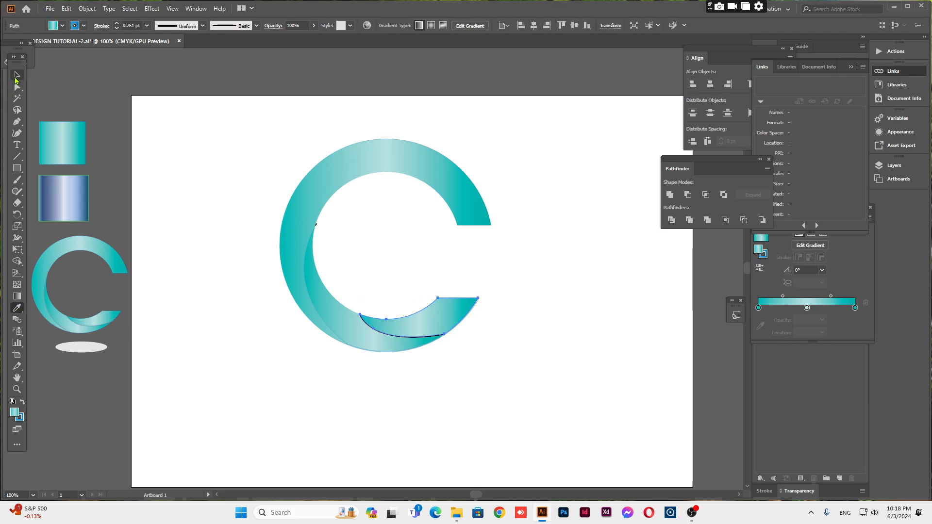
{"action": "left_click", "coordinate": [330, 339]}
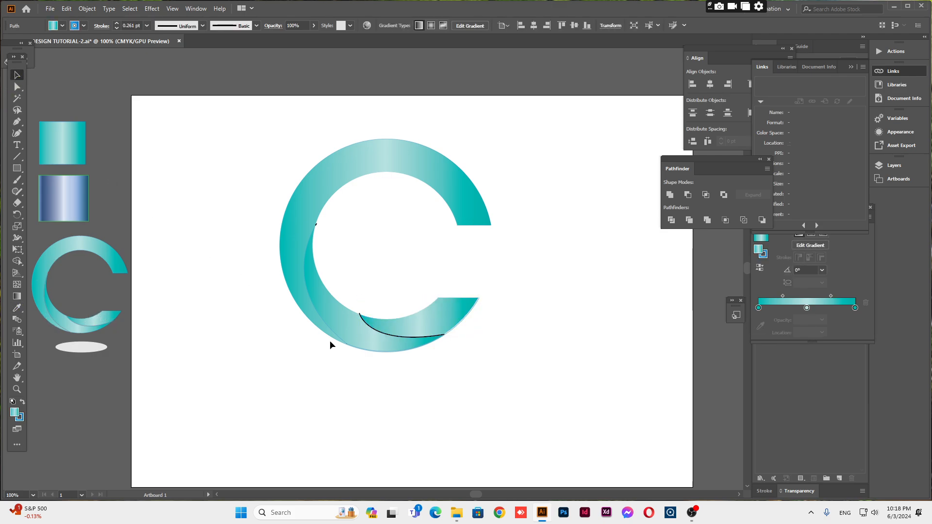
Delete the black curve across the lower C and the tiny black leftover on its inner edge.
{"action": "double_click", "coordinate": [376, 335]}
{"action": "double_click", "coordinate": [330, 383]}
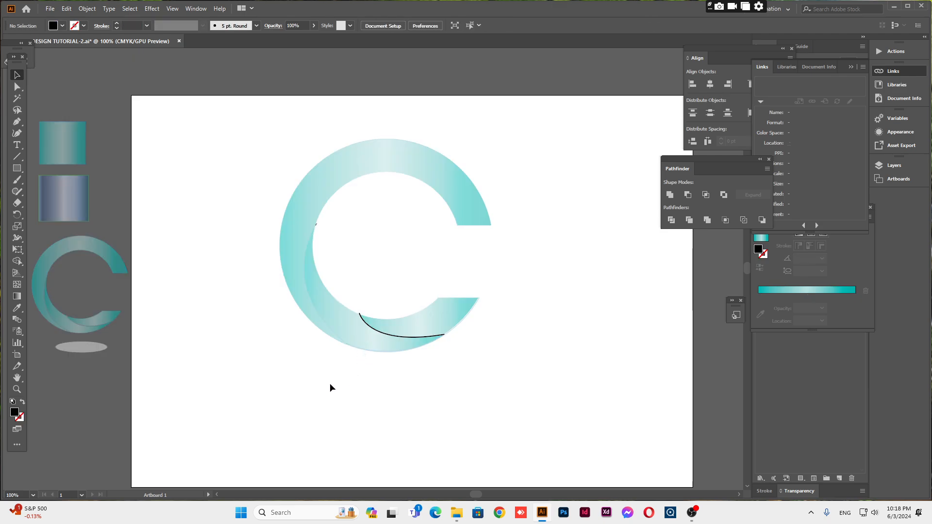
{"action": "left_click", "coordinate": [387, 336]}
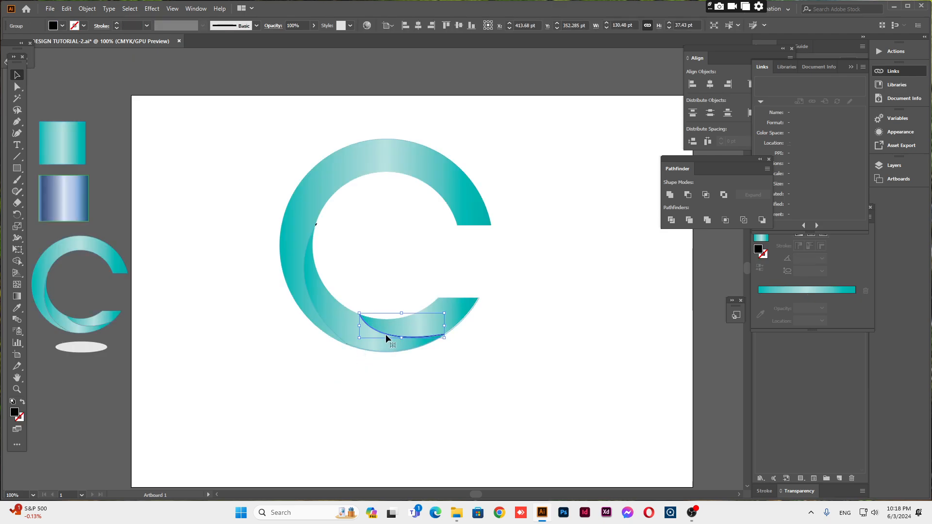
{"action": "key", "text": "Delete"}
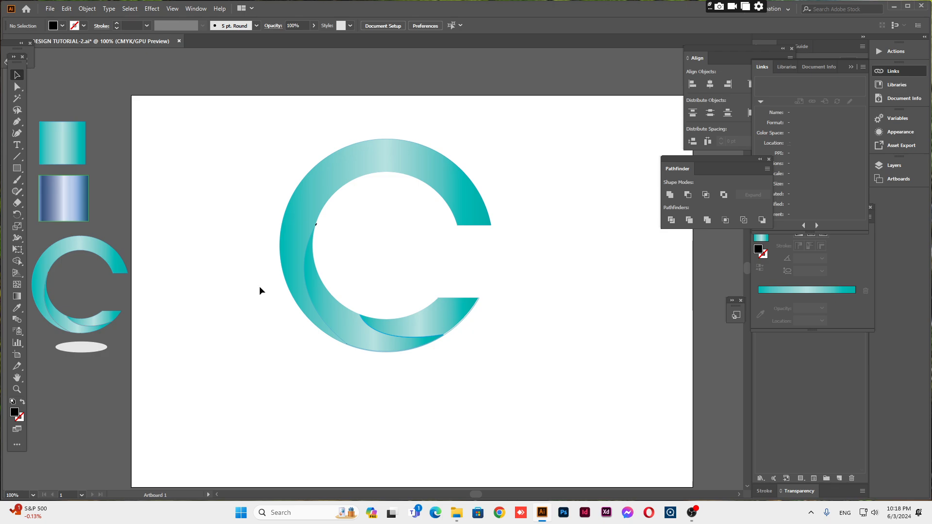
{"action": "left_click", "coordinate": [316, 224]}
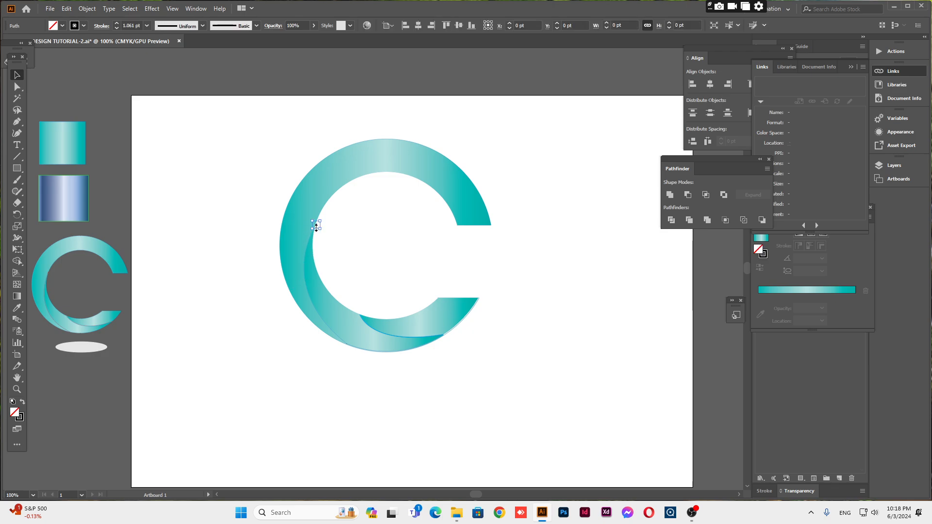
{"action": "key", "text": "Delete"}
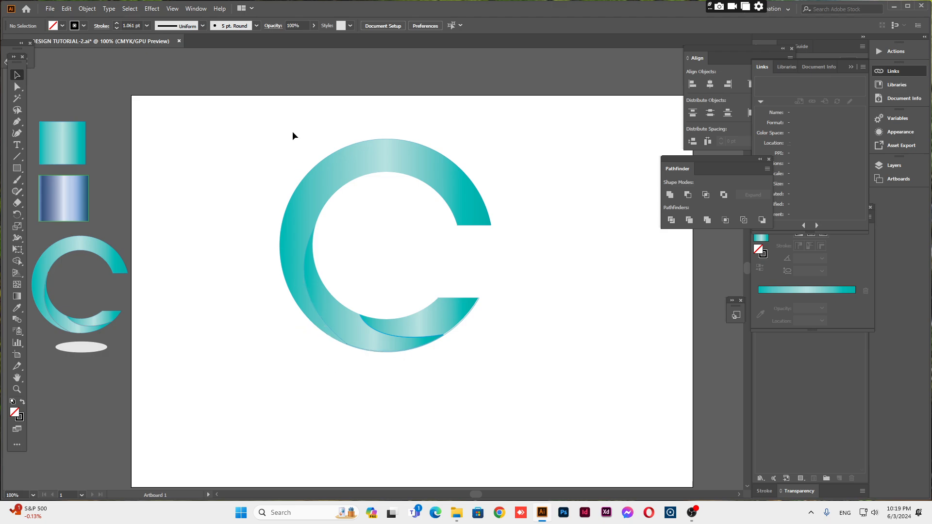
Scale all pieces of the new C down proportionally about their centre to roughly two thirds size.
{"action": "left_click_drag", "start_coordinate": [292, 131], "coordinate": [439, 292]}
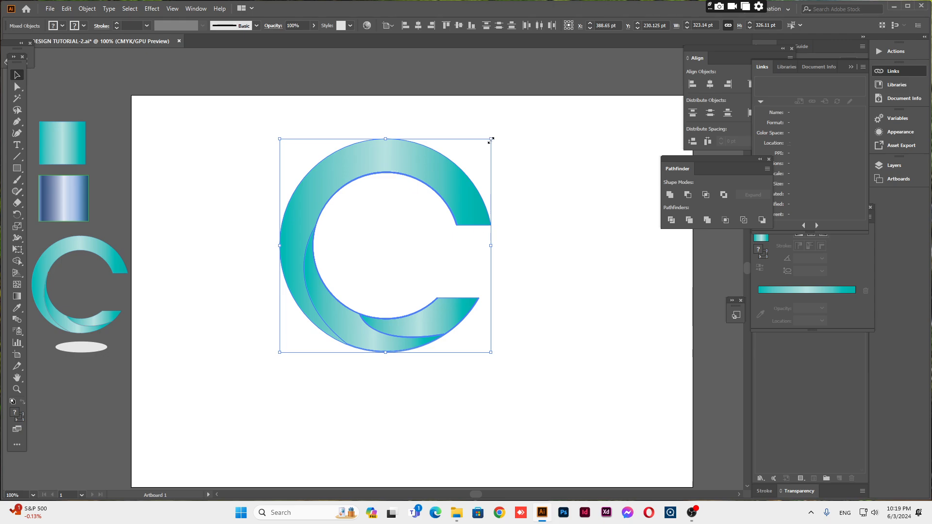
{"action": "left_click_drag", "start_coordinate": [491, 139], "coordinate": [453, 173]}
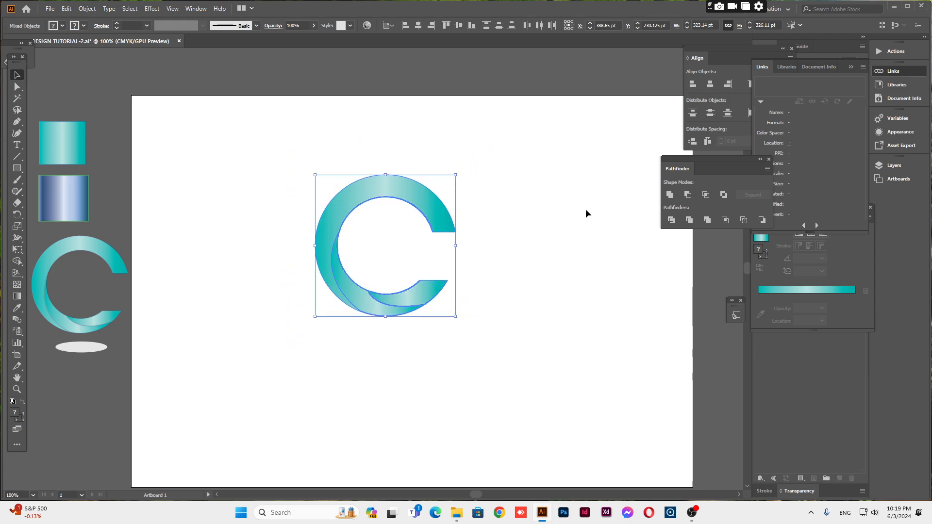
{"action": "left_click", "coordinate": [485, 293]}
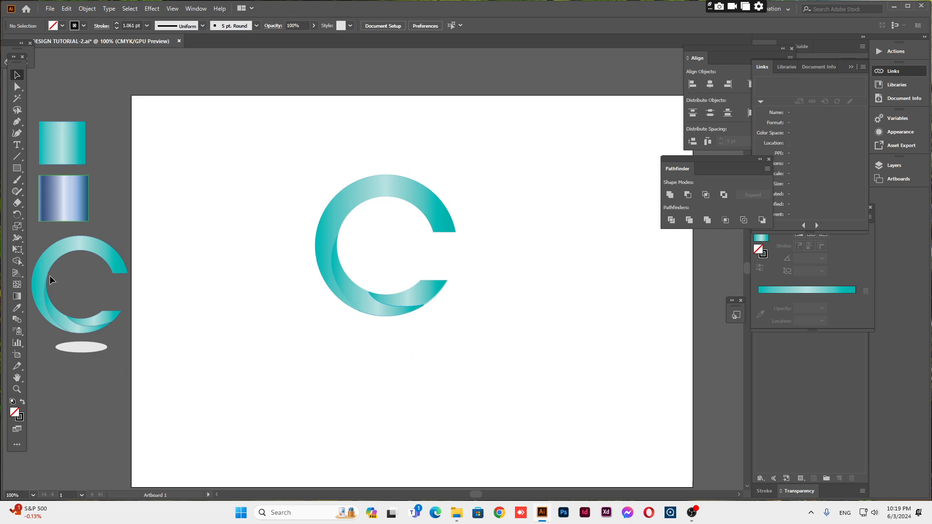
Move the sample C with its grey shadow onto the artboard, above and to the left of the new C.
{"action": "left_click_drag", "start_coordinate": [45, 256], "coordinate": [192, 189]}
{"action": "left_click", "coordinate": [289, 343]}
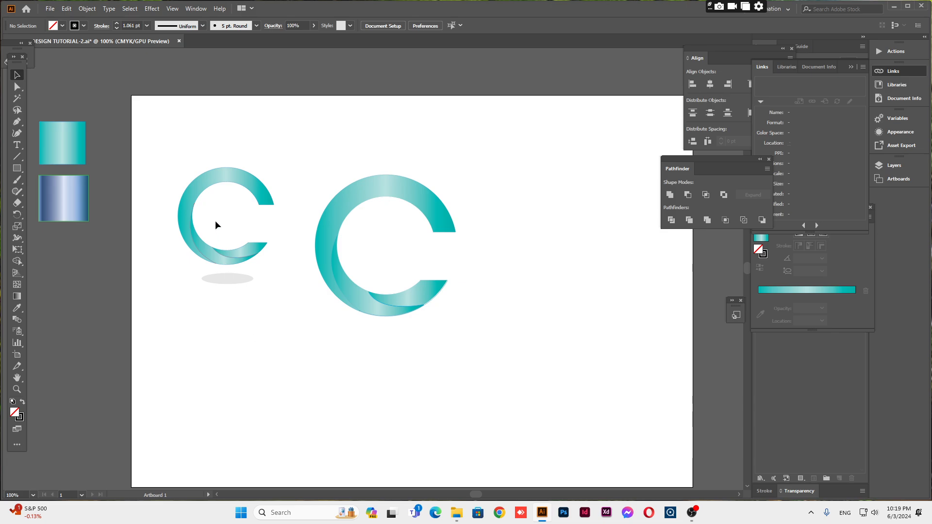
{"action": "left_click_drag", "start_coordinate": [199, 182], "coordinate": [201, 152]}
{"action": "left_click", "coordinate": [196, 285]}
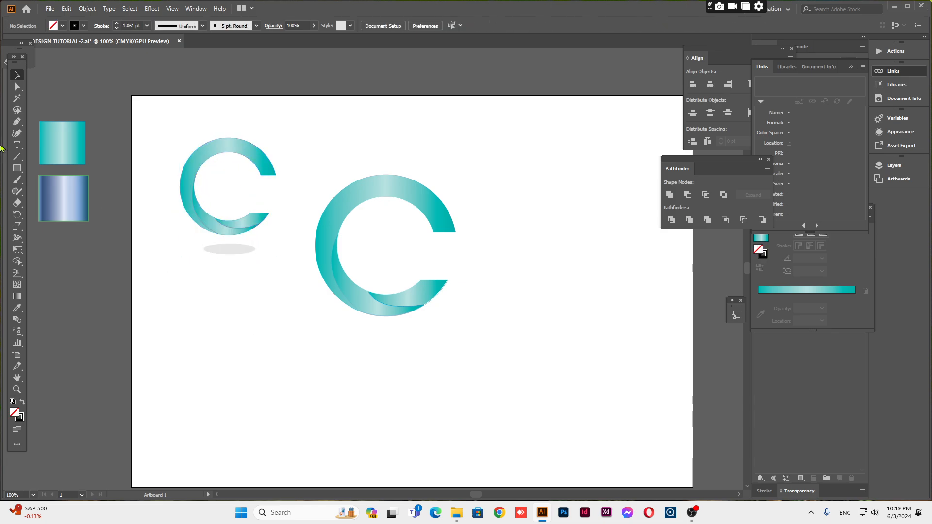
Draw a flat ellipse about 137 by 24 pt centred below the new C with the Ellipse tool.
{"action": "left_click", "coordinate": [21, 169]}
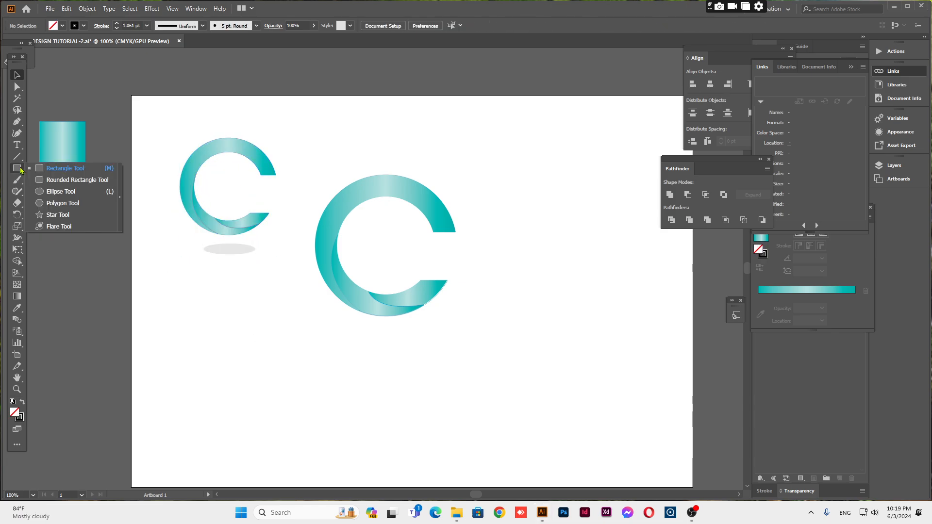
{"action": "left_click", "coordinate": [41, 193]}
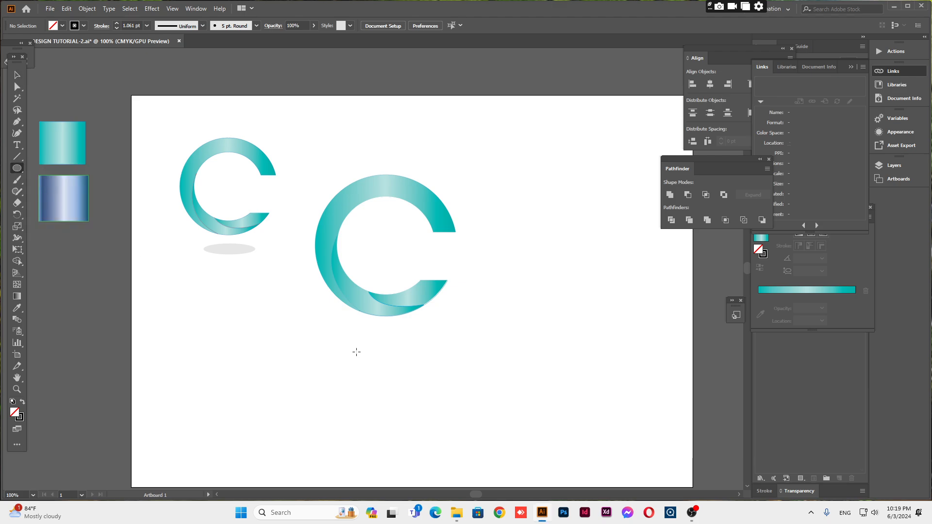
{"action": "left_click_drag", "start_coordinate": [342, 342], "coordinate": [432, 357]}
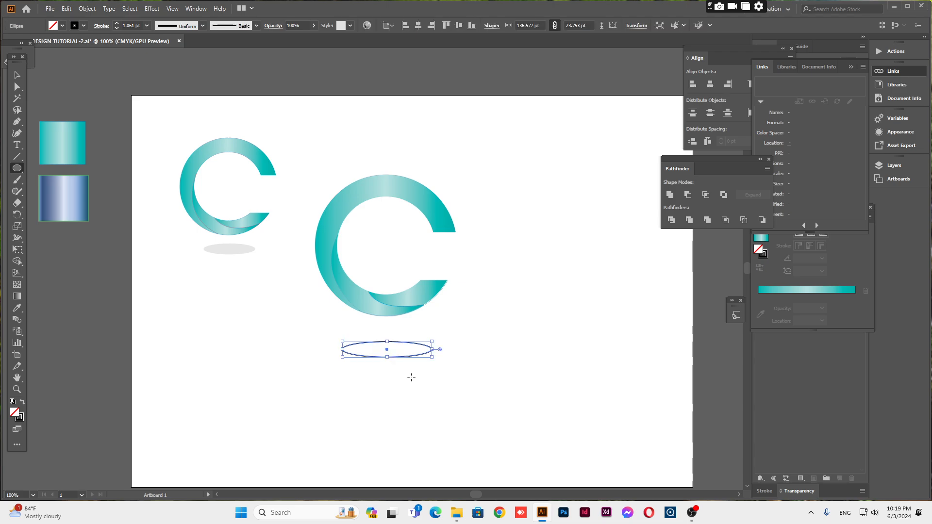
Remove the stroke from the ellipse below the new C and fill it with the lightest grey swatch.
{"action": "left_click", "coordinate": [83, 26]}
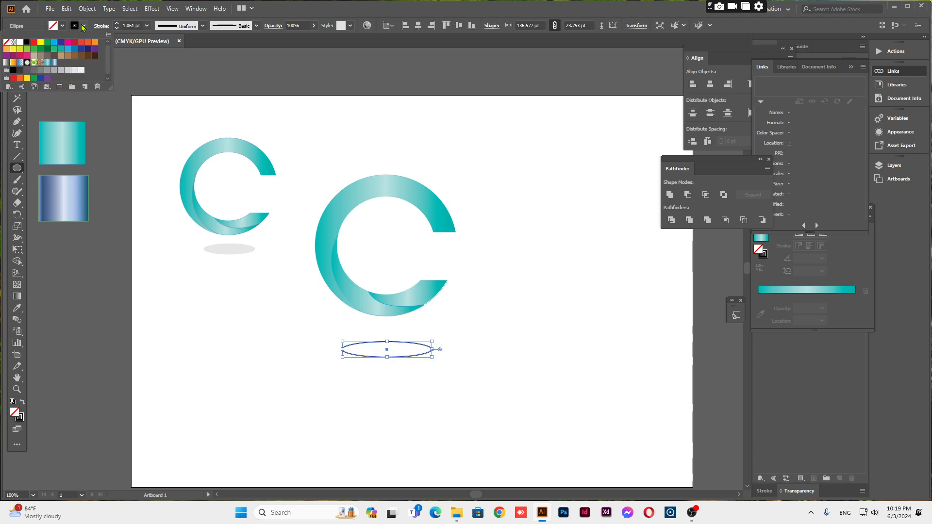
{"action": "left_click", "coordinate": [7, 44]}
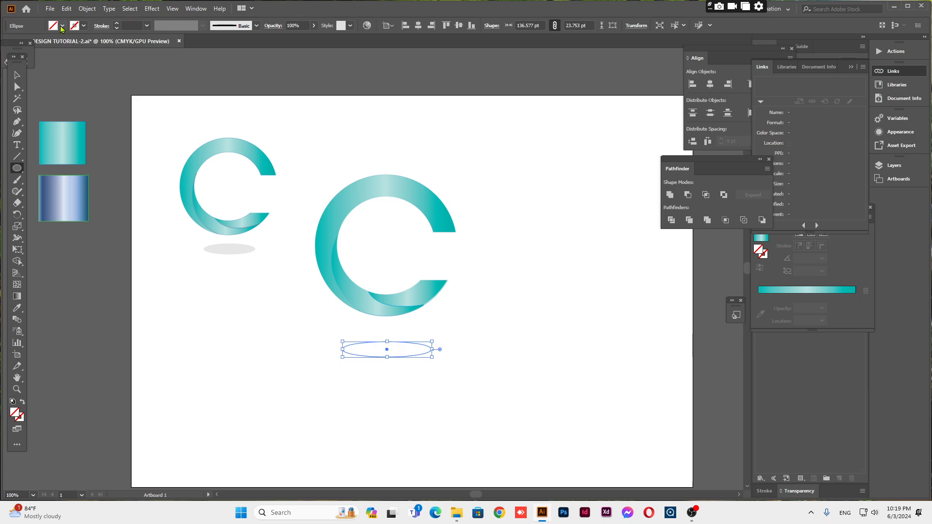
{"action": "left_click", "coordinate": [62, 27]}
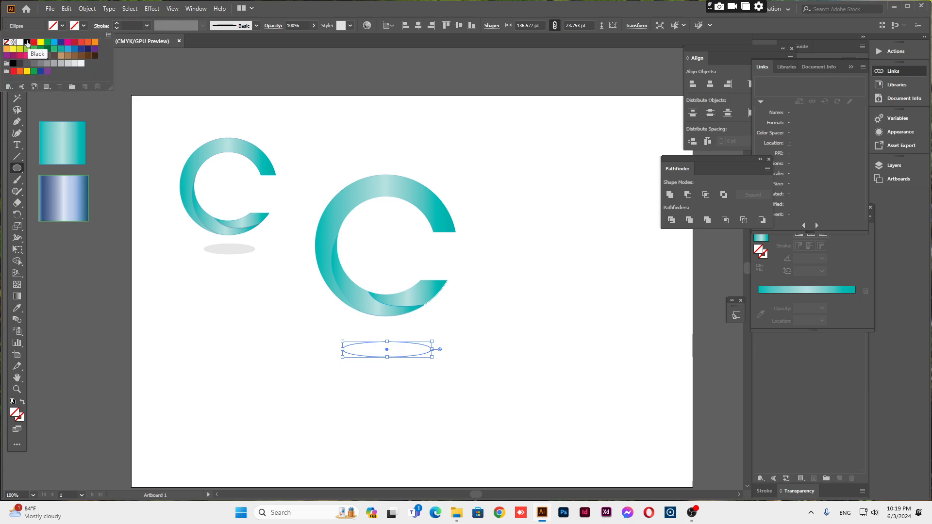
{"action": "left_click", "coordinate": [20, 42]}
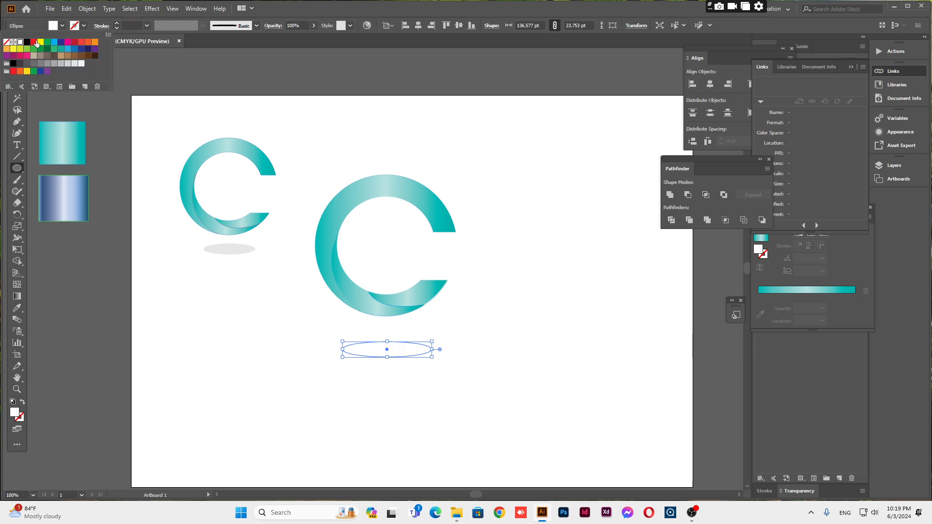
{"action": "left_click", "coordinate": [81, 63]}
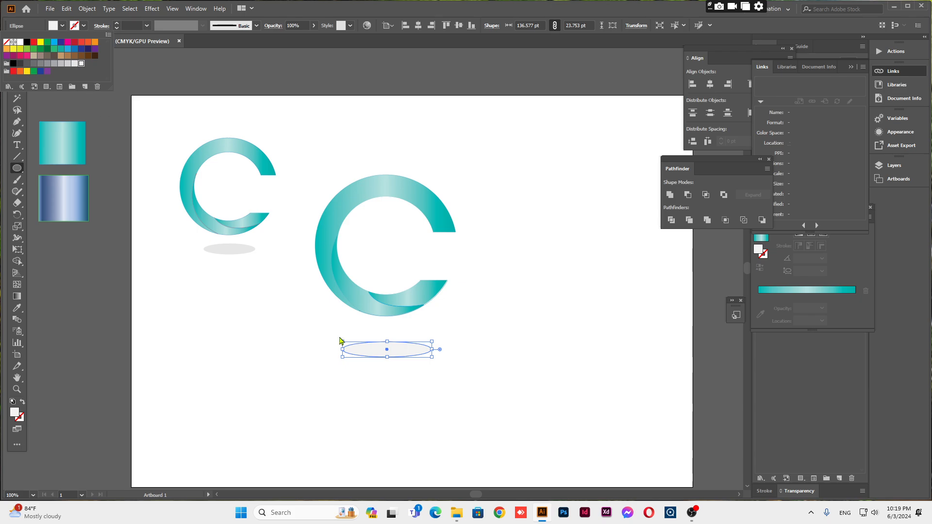
{"action": "left_click", "coordinate": [461, 399]}
{"action": "left_click", "coordinate": [456, 403]}
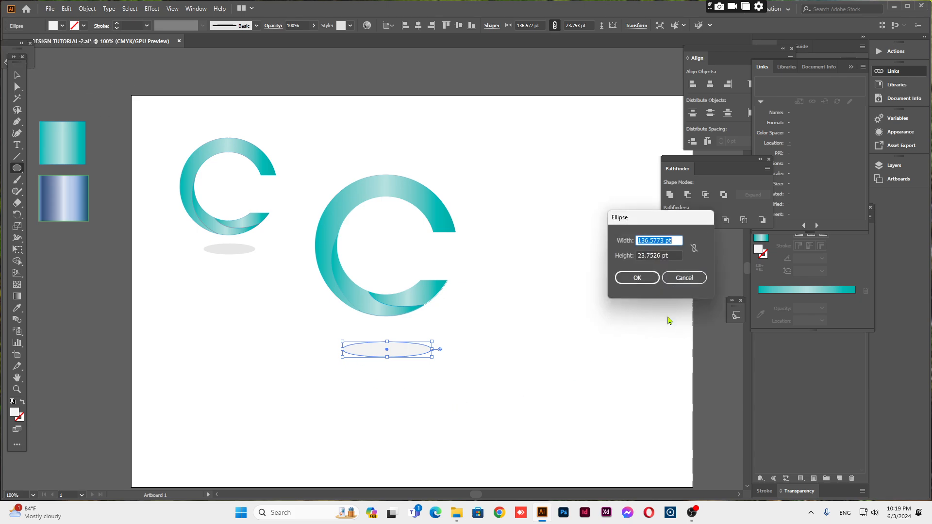
{"action": "left_click", "coordinate": [685, 278]}
{"action": "left_click", "coordinate": [17, 75]}
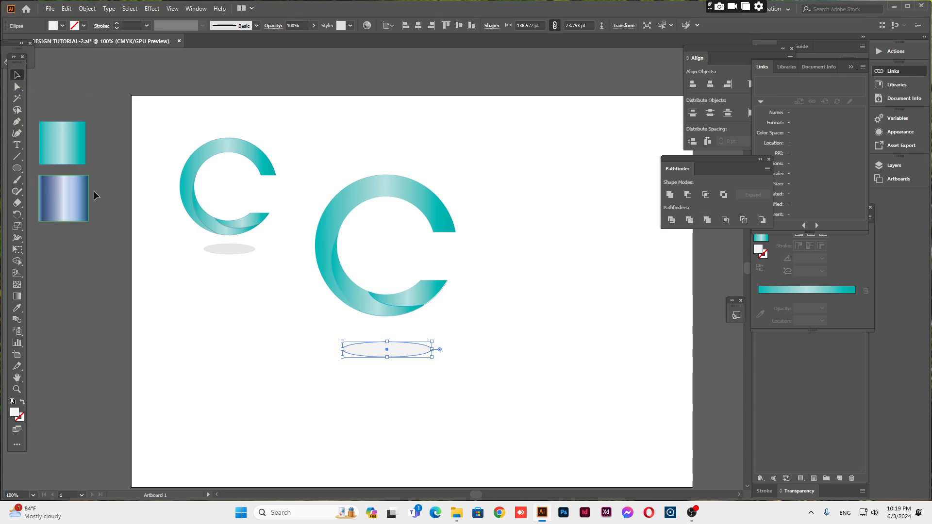
{"action": "left_click", "coordinate": [291, 336]}
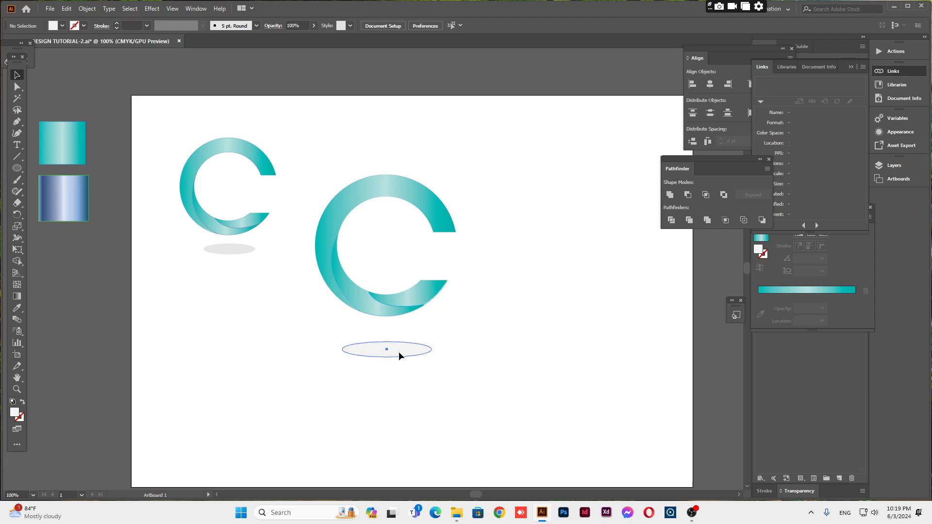
Move the ellipse slightly up towards the new C and fill it with the C=0 M=0 Y=0 K=10 grey swatch.
{"action": "mouse_move", "coordinate": [399, 352]}
{"action": "left_mouse_down"}
{"action": "mouse_move", "coordinate": [396, 342]}
{"action": "mouse_move", "coordinate": [403, 344]}
{"action": "left_mouse_up"}
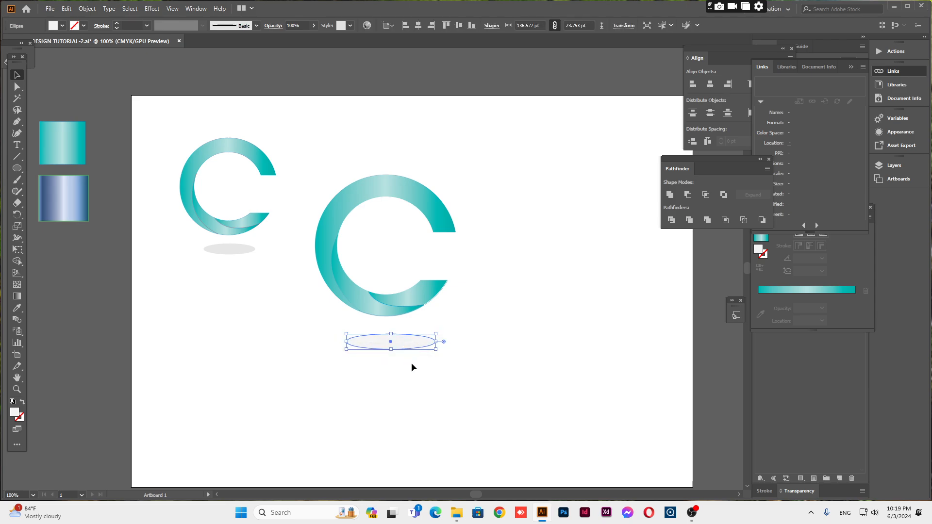
{"action": "left_click", "coordinate": [412, 365]}
{"action": "left_click", "coordinate": [399, 347]}
{"action": "left_click", "coordinate": [63, 26]}
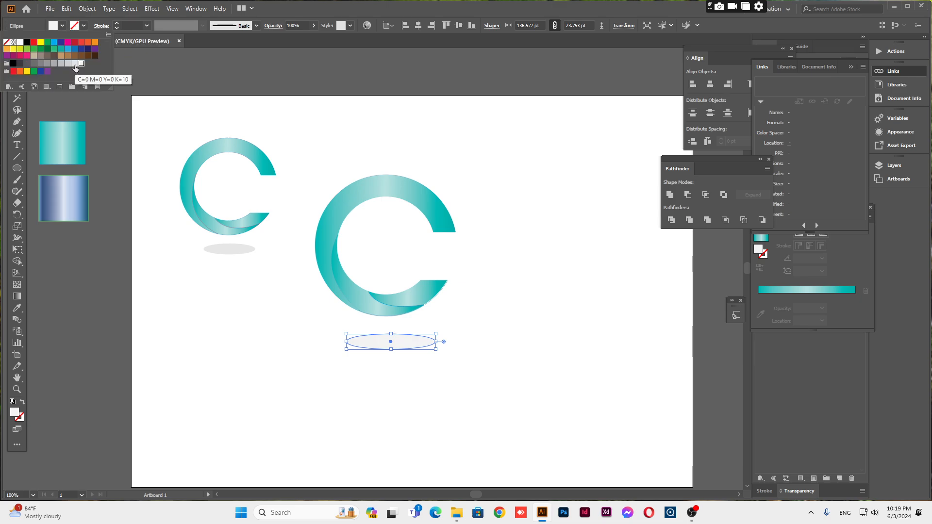
{"action": "left_click", "coordinate": [75, 64]}
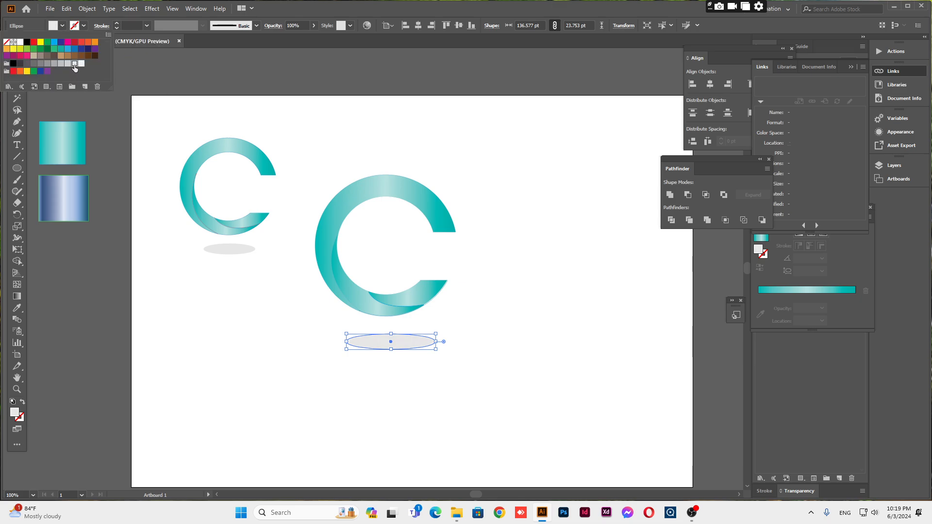
{"action": "left_click", "coordinate": [381, 418]}
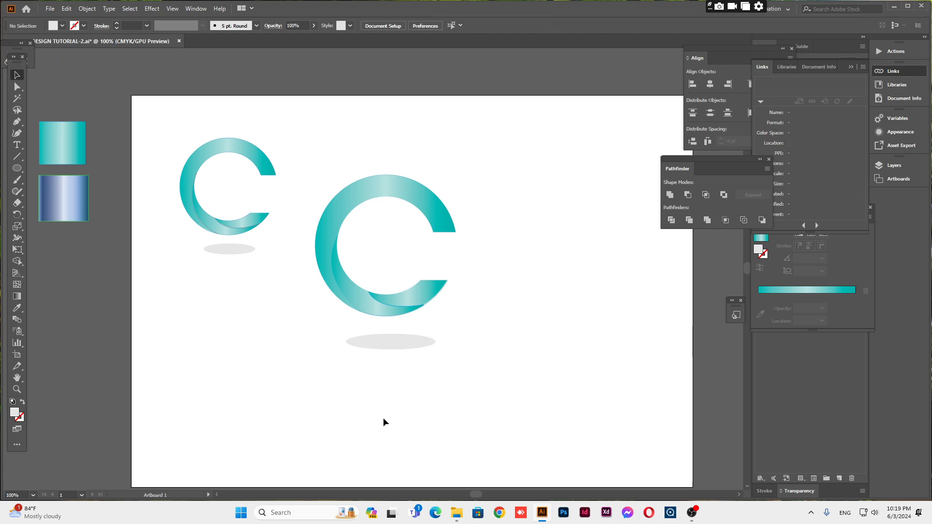
Enlarge the grey shadow ellipse proportionally about its centre to about 156 by 27 pt.
{"action": "left_click", "coordinate": [395, 345]}
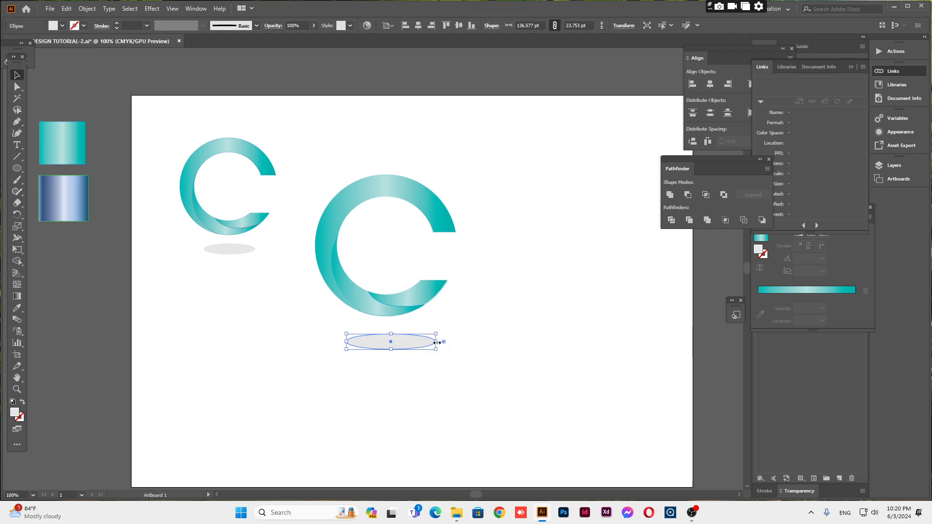
{"action": "left_click_drag", "start_coordinate": [437, 343], "coordinate": [454, 342]}
{"action": "left_click", "coordinate": [511, 369]}
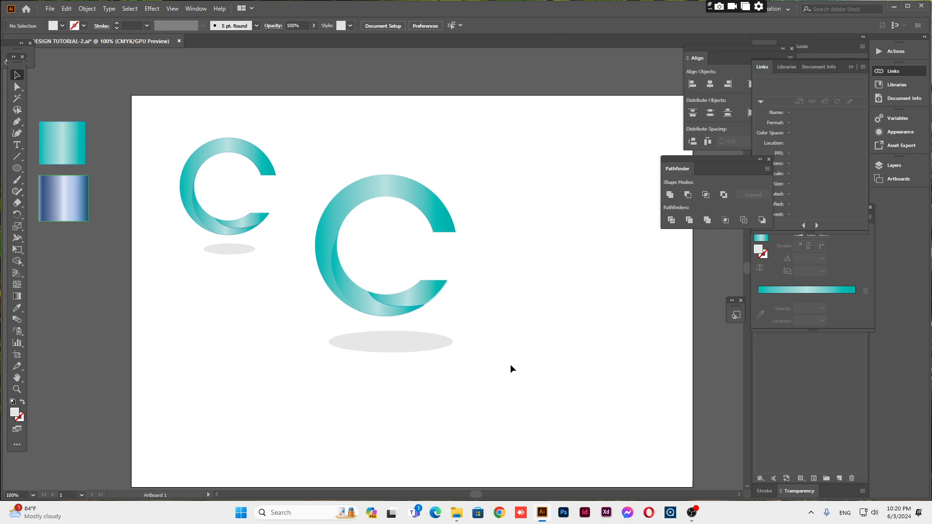
{"action": "left_click", "coordinate": [391, 342]}
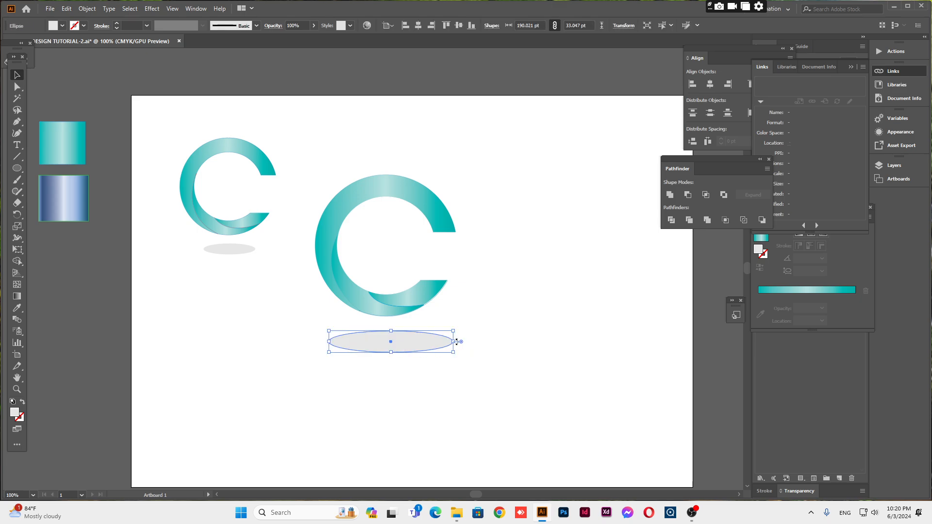
{"action": "mouse_move", "coordinate": [454, 342]}
{"action": "left_mouse_down"}
{"action": "mouse_move", "coordinate": [464, 342]}
{"action": "mouse_move", "coordinate": [442, 343]}
{"action": "left_mouse_up"}
{"action": "left_click", "coordinate": [432, 369]}
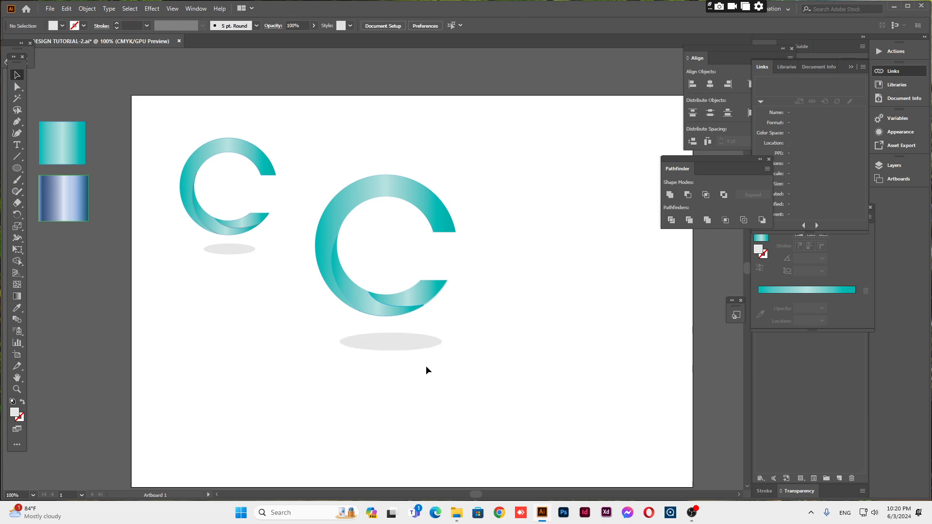
Shrink the shadow ellipse proportionally to about 117 by 20 pt and move it up, centred close beneath the new C.
{"action": "left_click", "coordinate": [423, 347]}
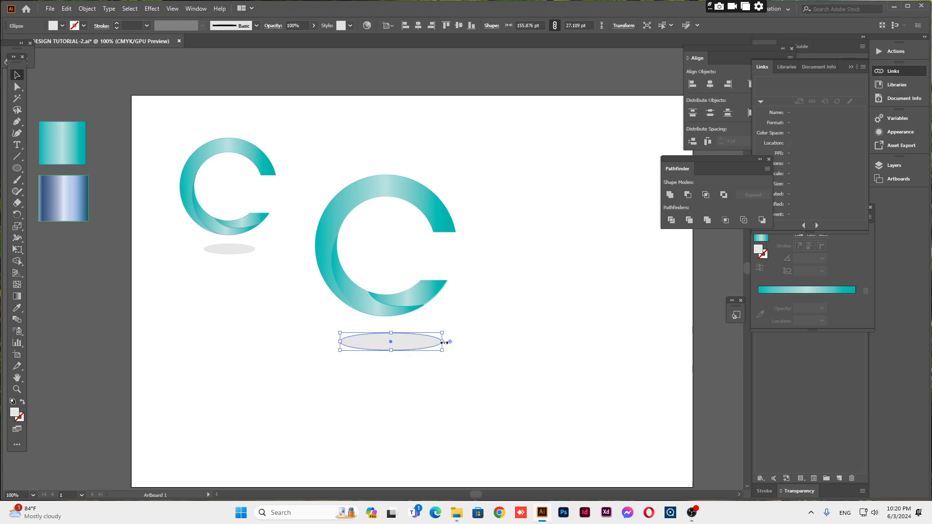
{"action": "left_click_drag", "start_coordinate": [445, 342], "coordinate": [436, 341]}
{"action": "left_click", "coordinate": [449, 354]}
{"action": "left_click", "coordinate": [410, 337]}
{"action": "left_click_drag", "start_coordinate": [441, 342], "coordinate": [392, 337]}
{"action": "left_click", "coordinate": [452, 359]}
{"action": "left_click", "coordinate": [457, 432]}
{"action": "left_click", "coordinate": [406, 363]}
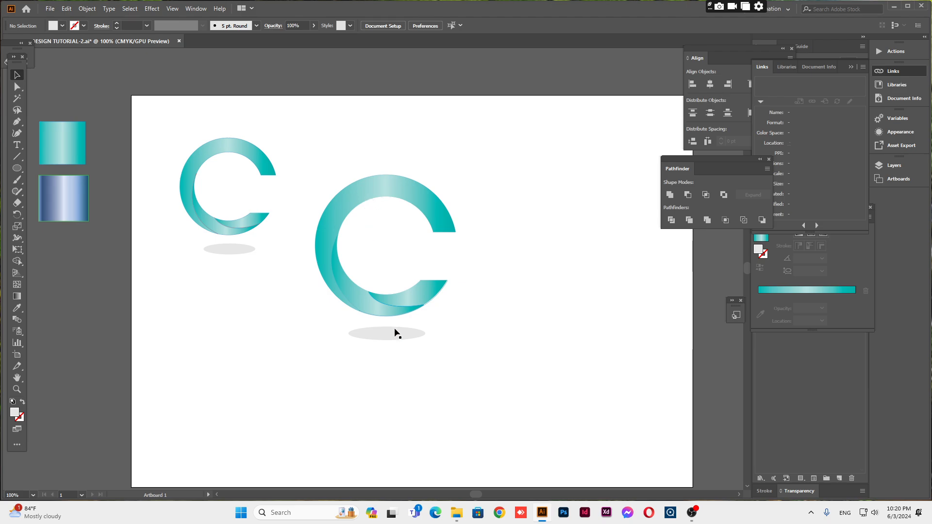
{"action": "left_click", "coordinate": [394, 340]}
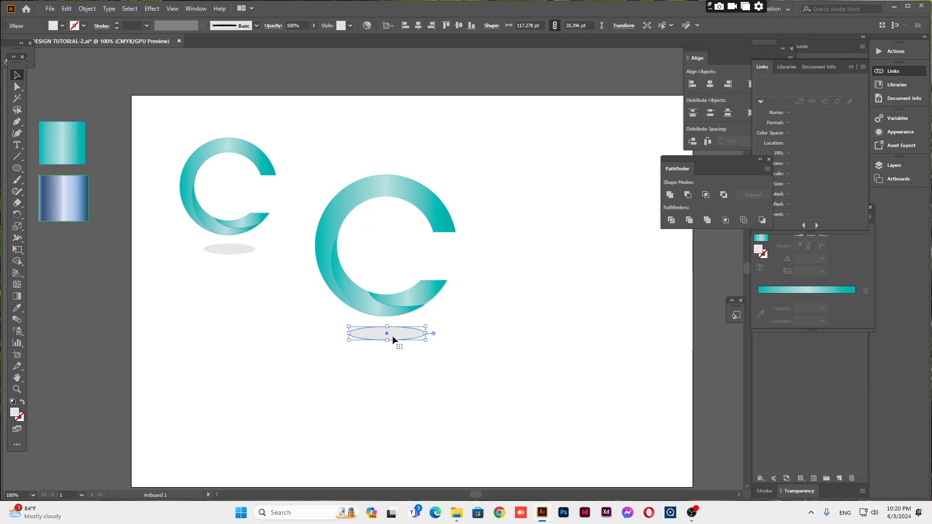
{"action": "left_click", "coordinate": [415, 372]}
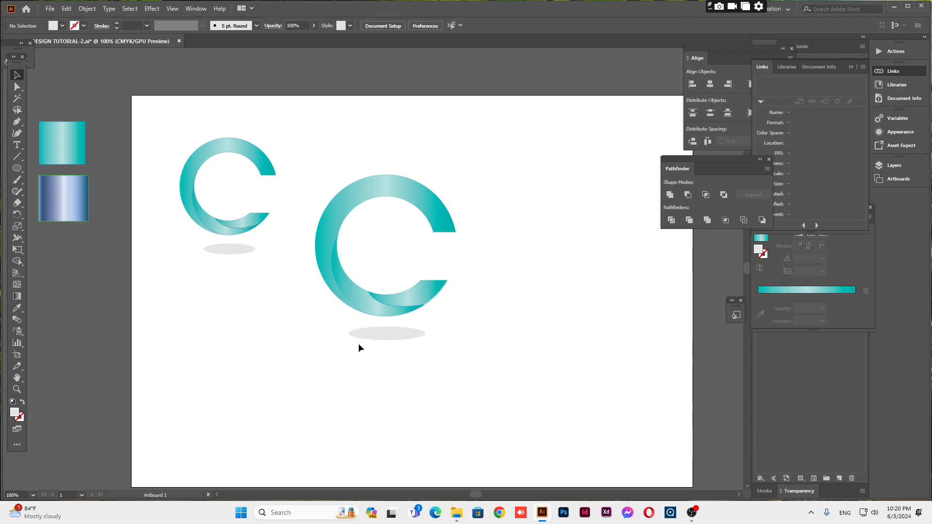
{"action": "left_click", "coordinate": [384, 333]}
{"action": "left_click", "coordinate": [419, 362]}
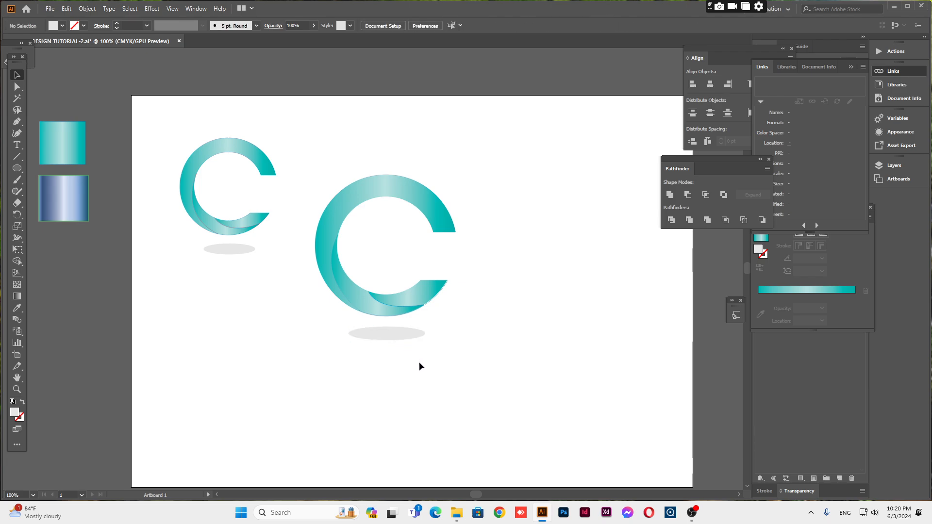